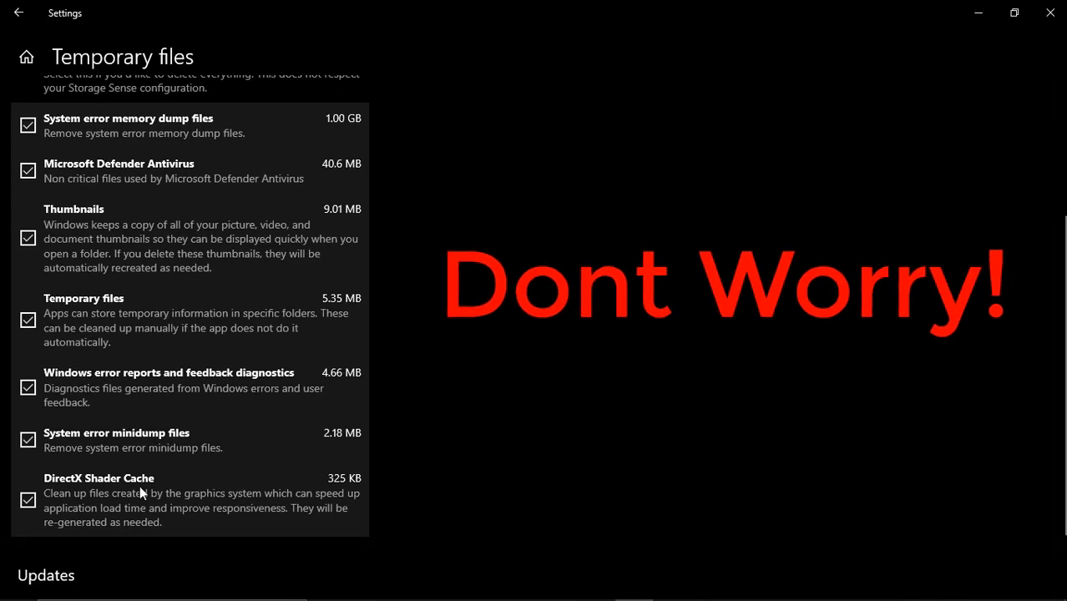
scroll(1052, 442, down, 2)
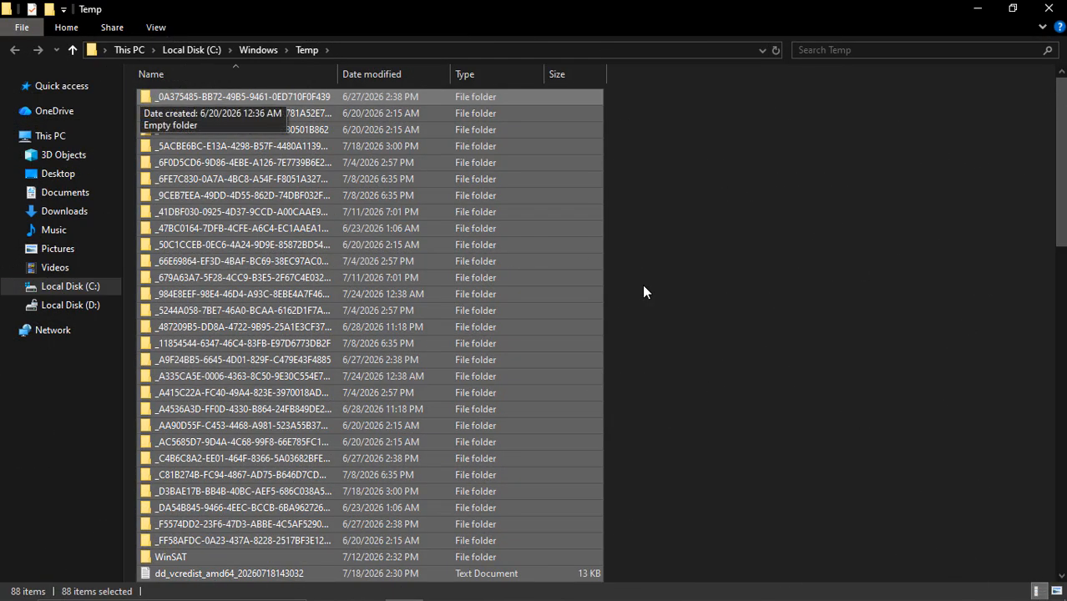
Step: Delete all the selected items in the Windows Temp folder and continue with administrator permission for the WinSAT folder
right_click(434, 215)
click(487, 451)
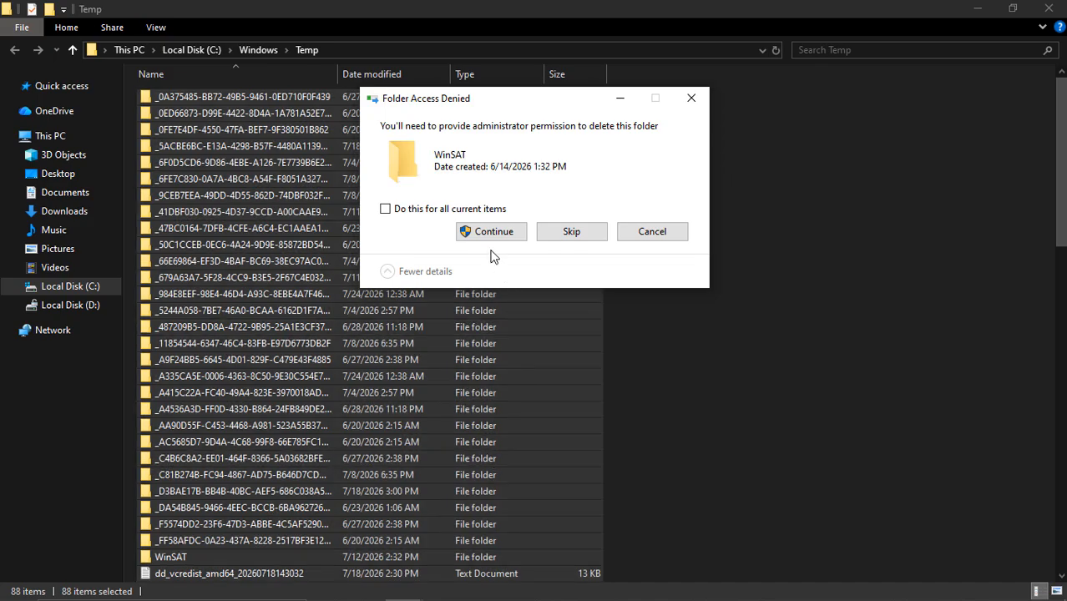
click(480, 233)
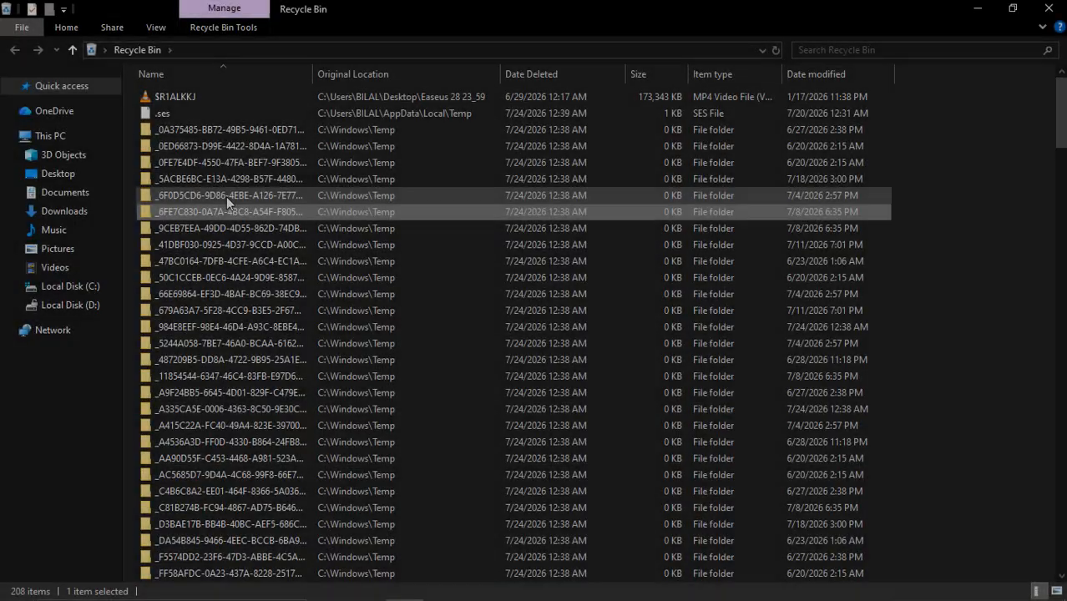
Step: Permanently delete all items in the Recycle Bin and accept the deletion
key(ctrl+a)
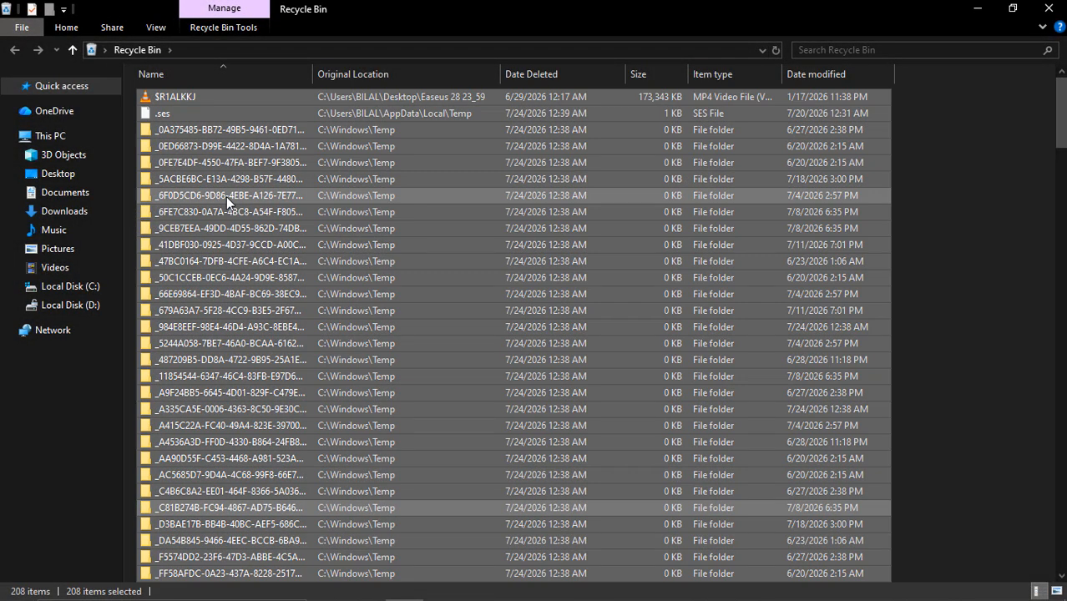
right_click(226, 197)
click(253, 254)
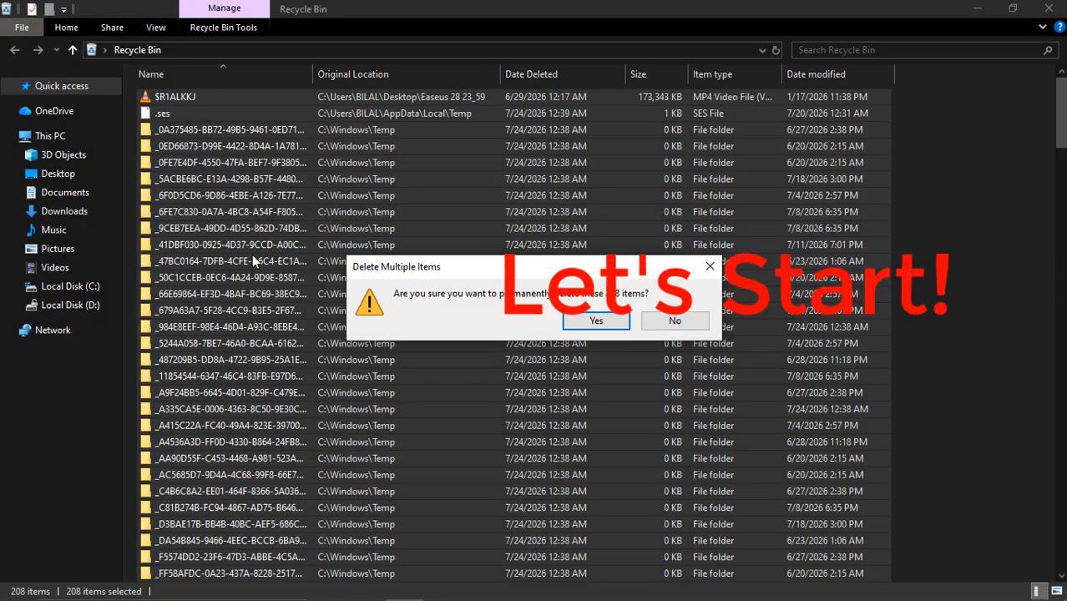
click(580, 322)
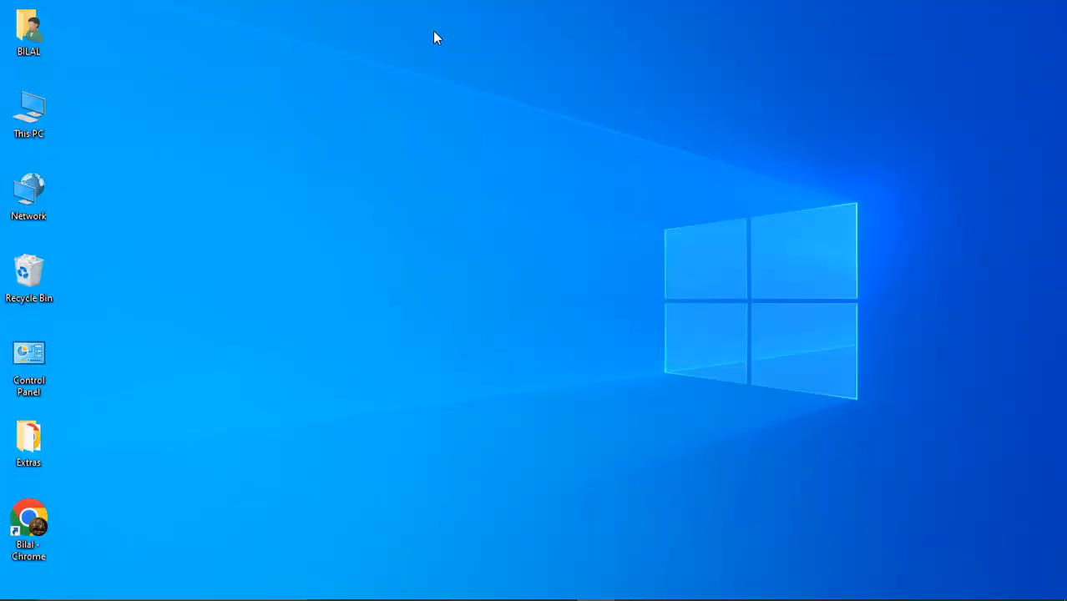
Step: Refresh the desktop twice
right_click(465, 131)
click(486, 171)
right_click(396, 135)
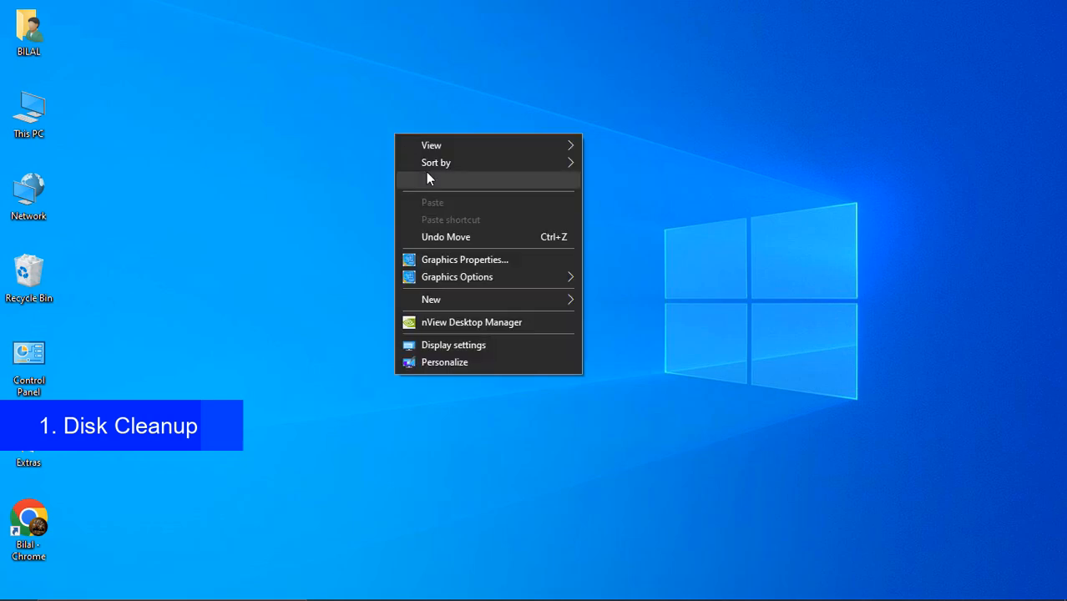
click(436, 181)
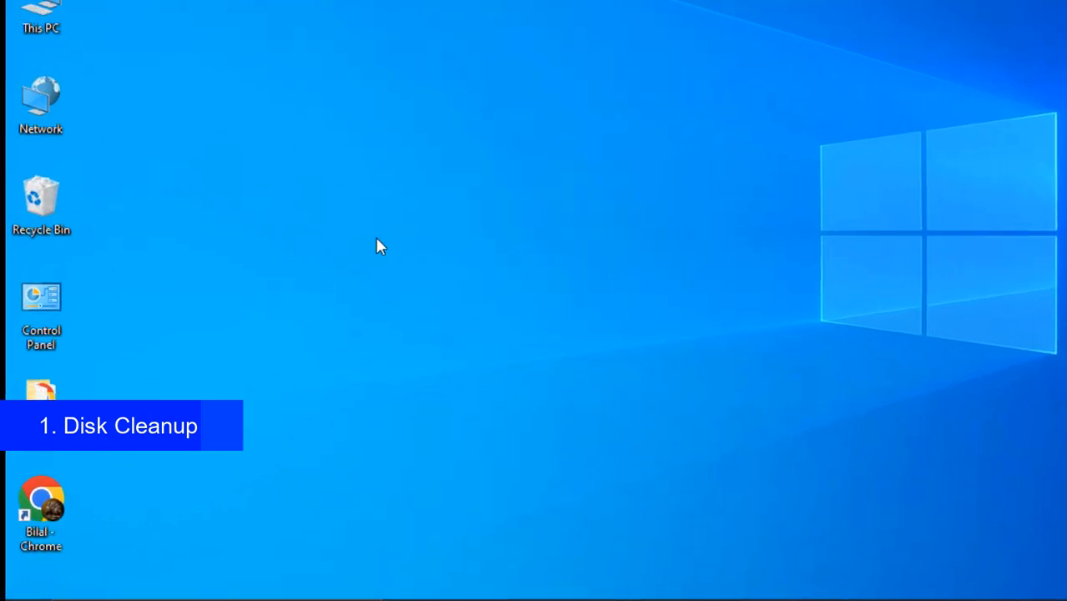
Step: Launch Disk Cleanup with the run command cleanmgr and choose the C: drive for cleaning
key(super+r)
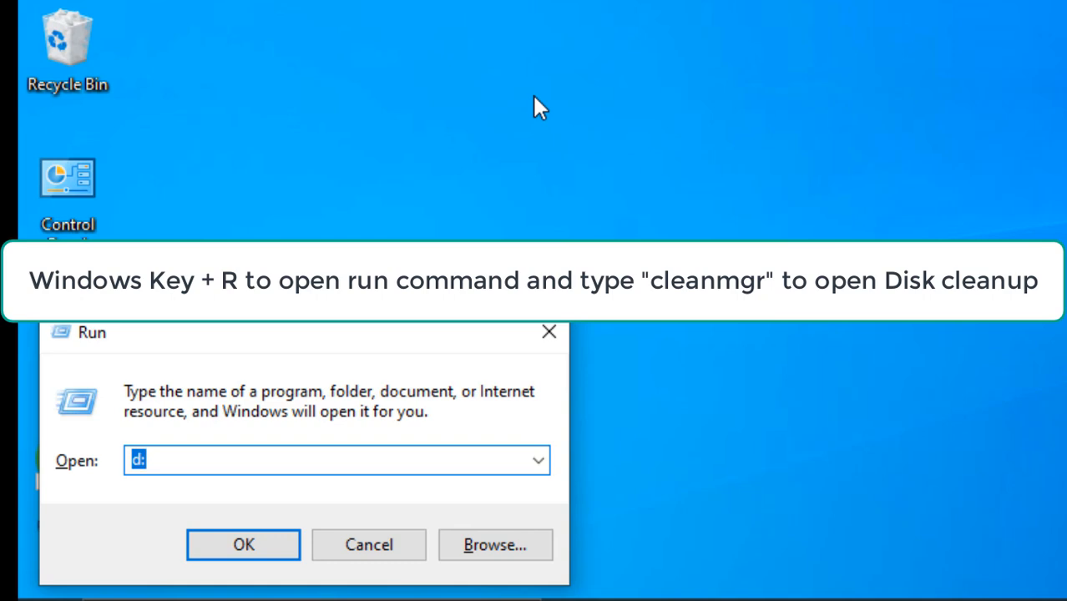
text(cleanmg)
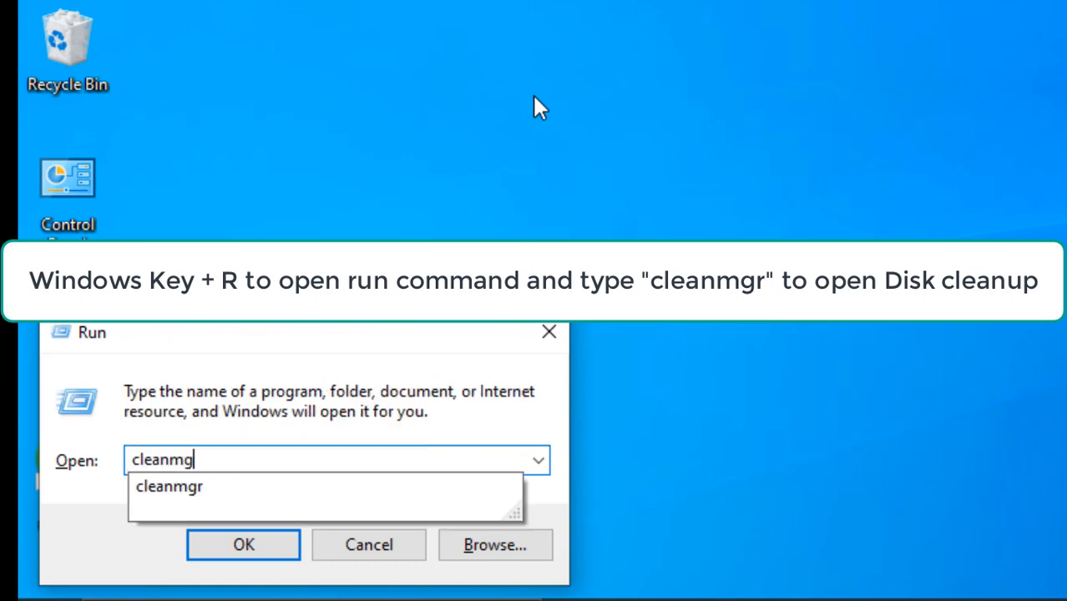
text(r)
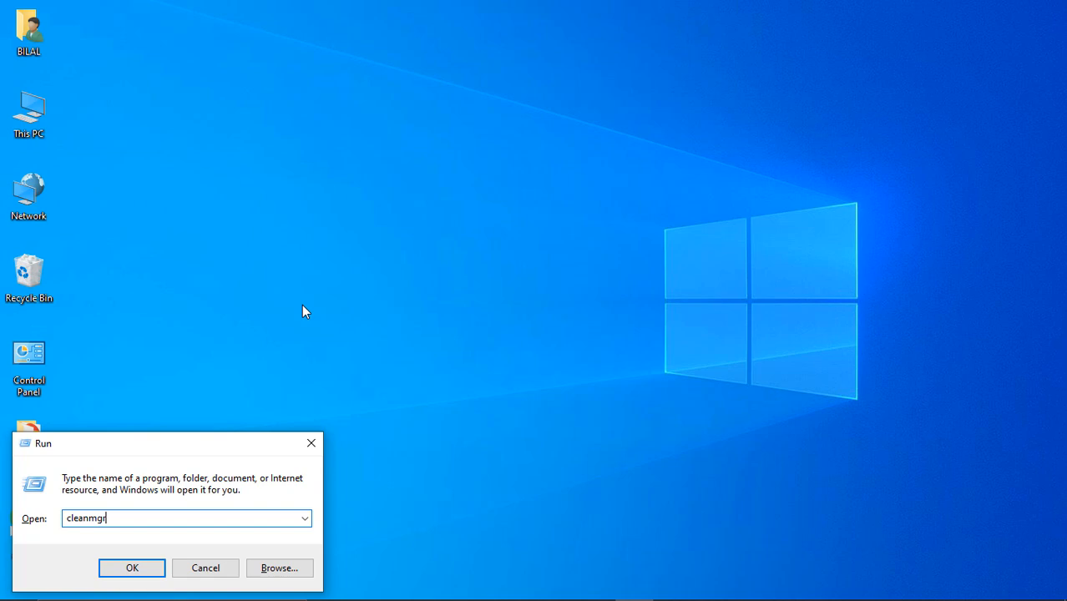
key(Return)
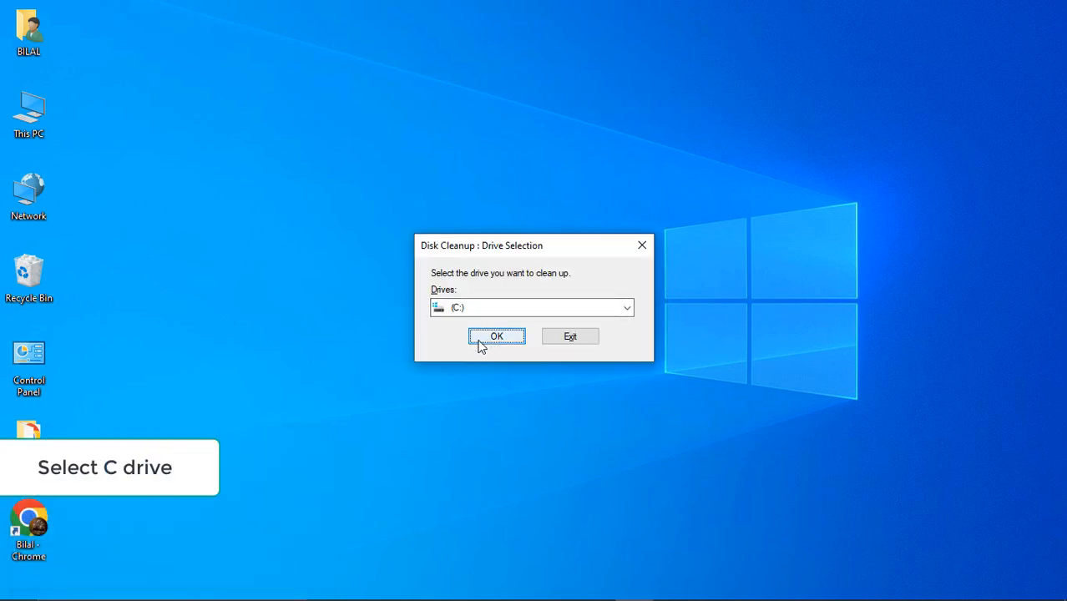
click(480, 338)
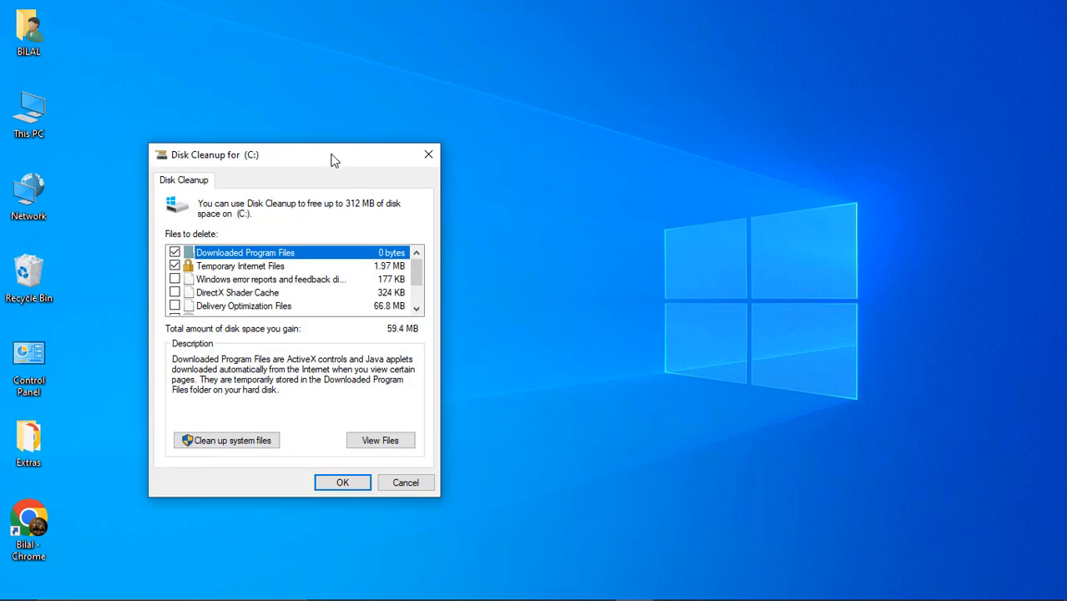
Step: Go through the file categories offered for deletion on C: and include Delivery Optimization Files in the cleanup
drag(334, 155, 396, 111)
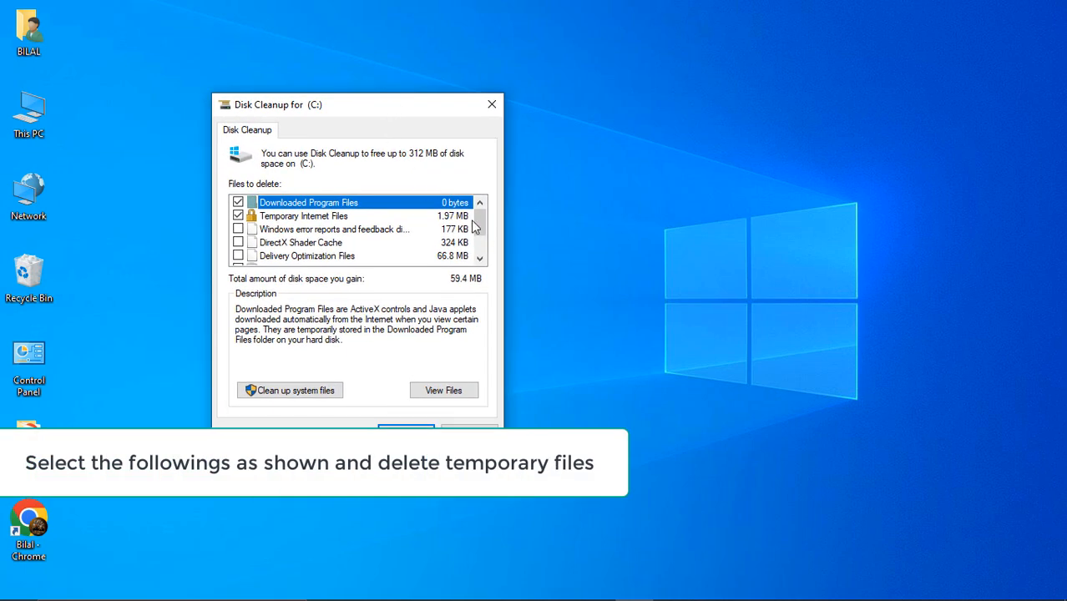
mouse_move(479, 227)
mouse_down()
mouse_move(482, 255)
mouse_move(478, 221)
mouse_up()
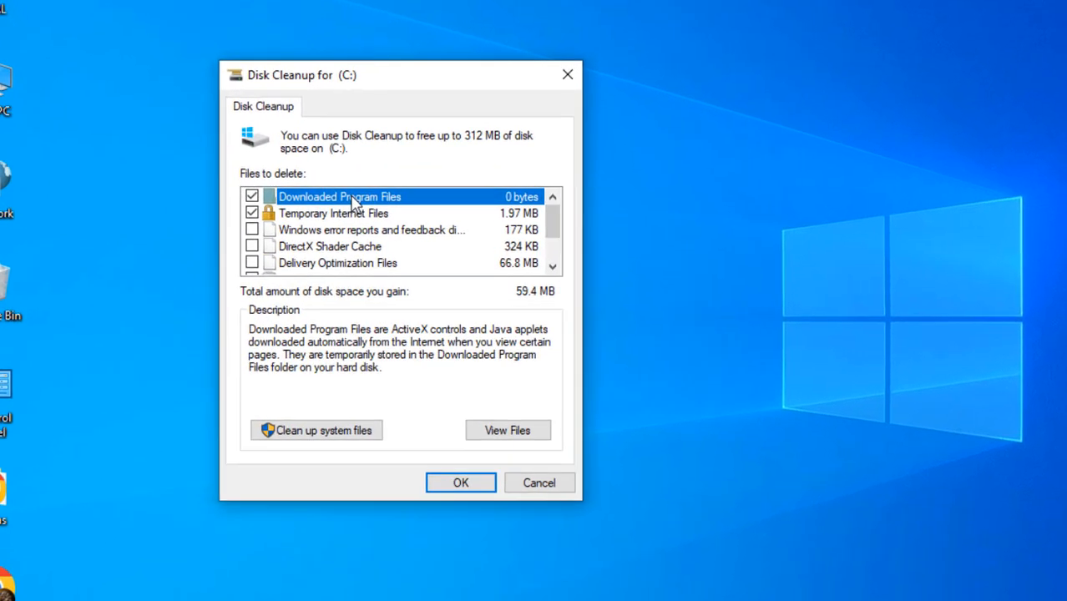
click(316, 215)
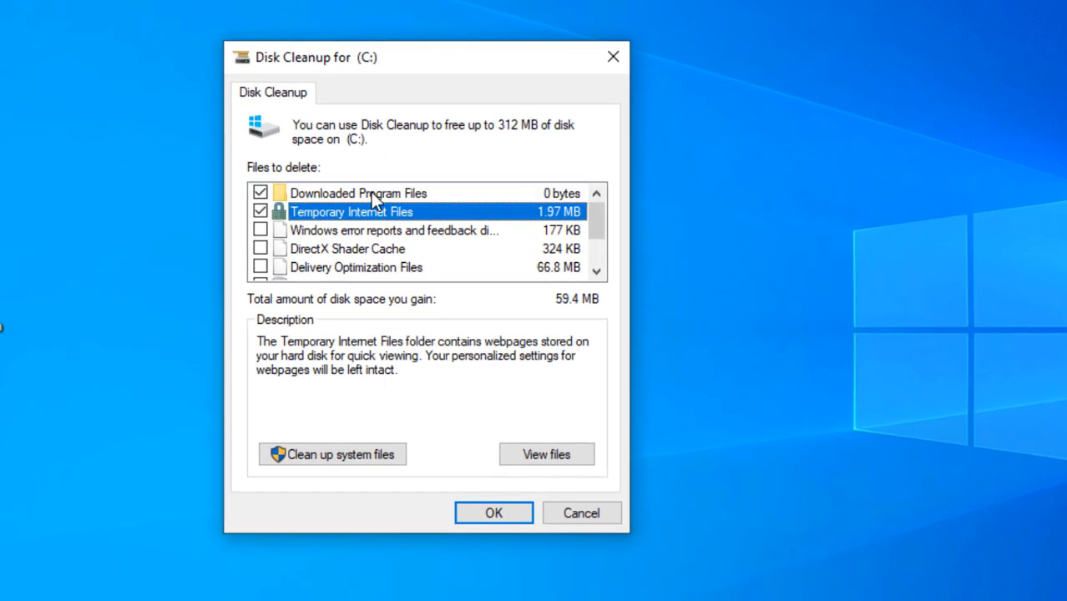
click(320, 204)
key(Down)
key(Down)
key(Down)
key(Down)
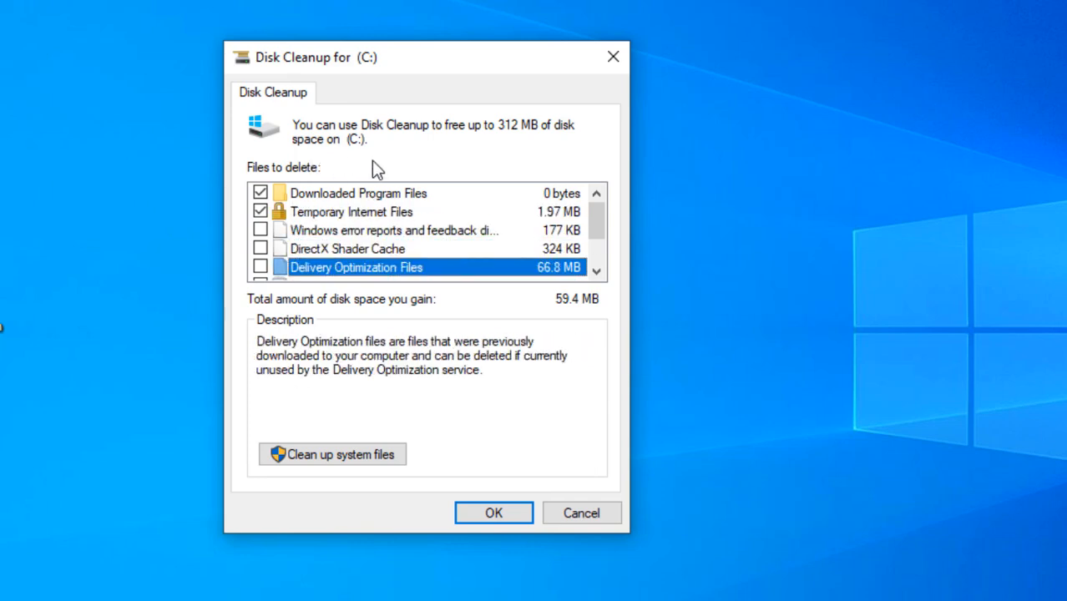
key(space)
Step: Include the Temporary files category in the cleanup of the C: drive
key(Down)
key(Down)
key(Down)
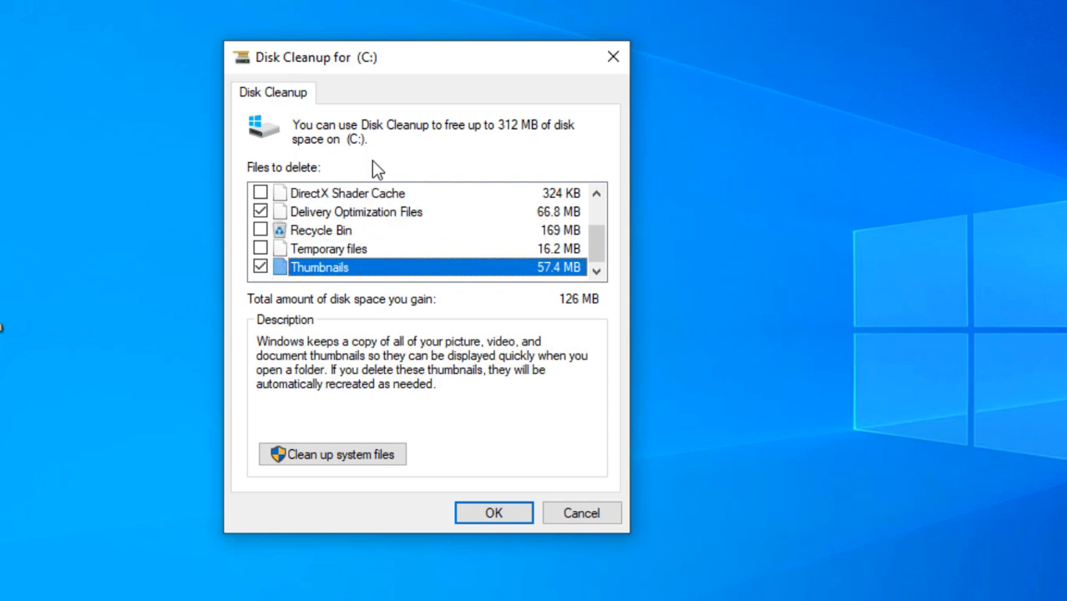
key(Up)
key(Down)
key(Up)
key(space)
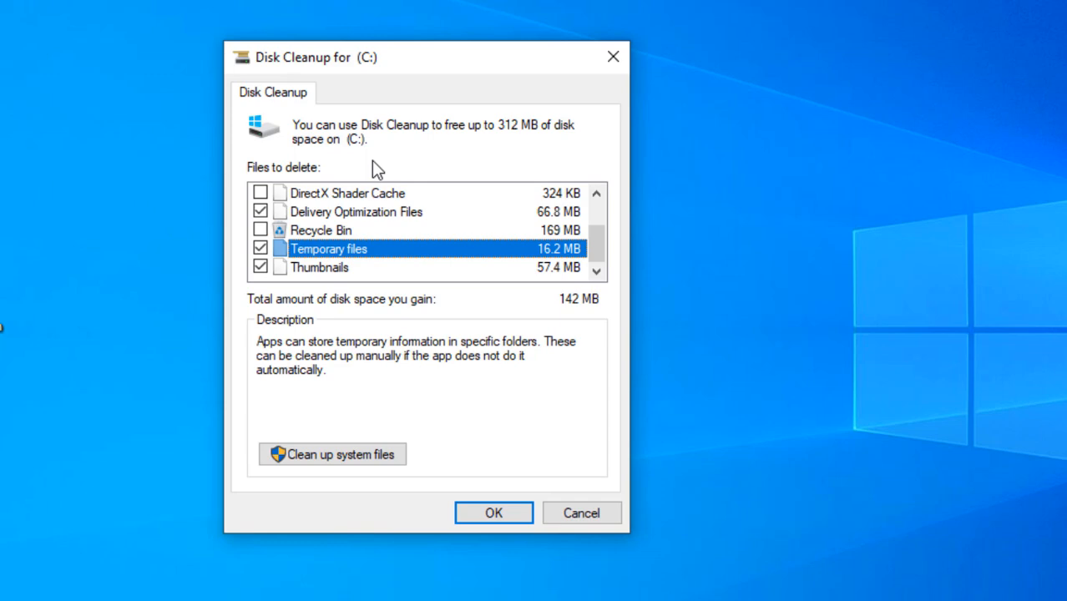
Step: Run the cleanup of the C: drive and agree to permanently delete the chosen file categories
key(Down)
key(Up)
key(Down)
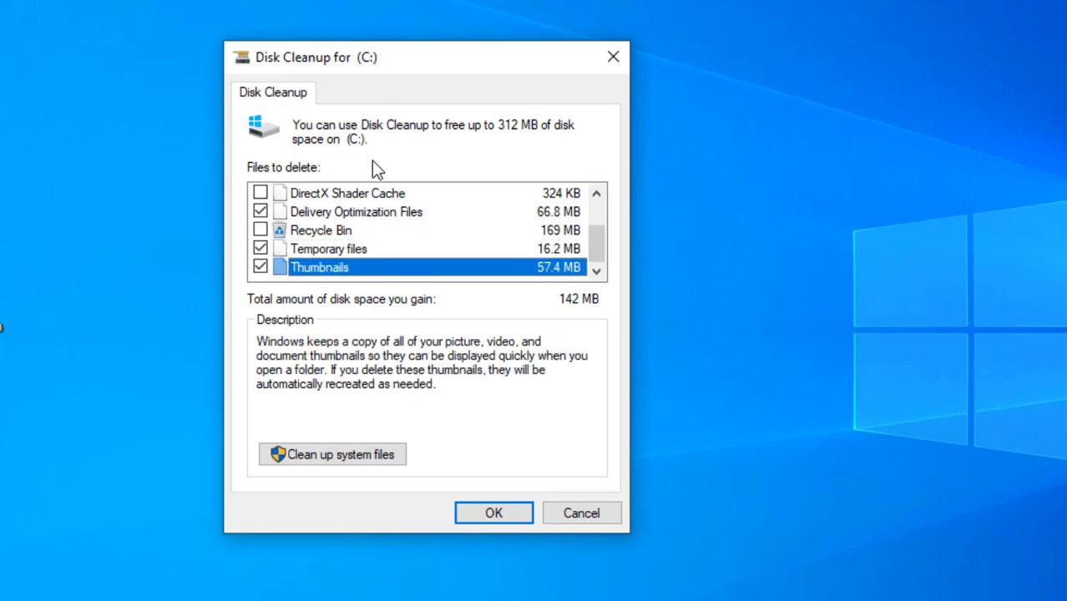
key(Up)
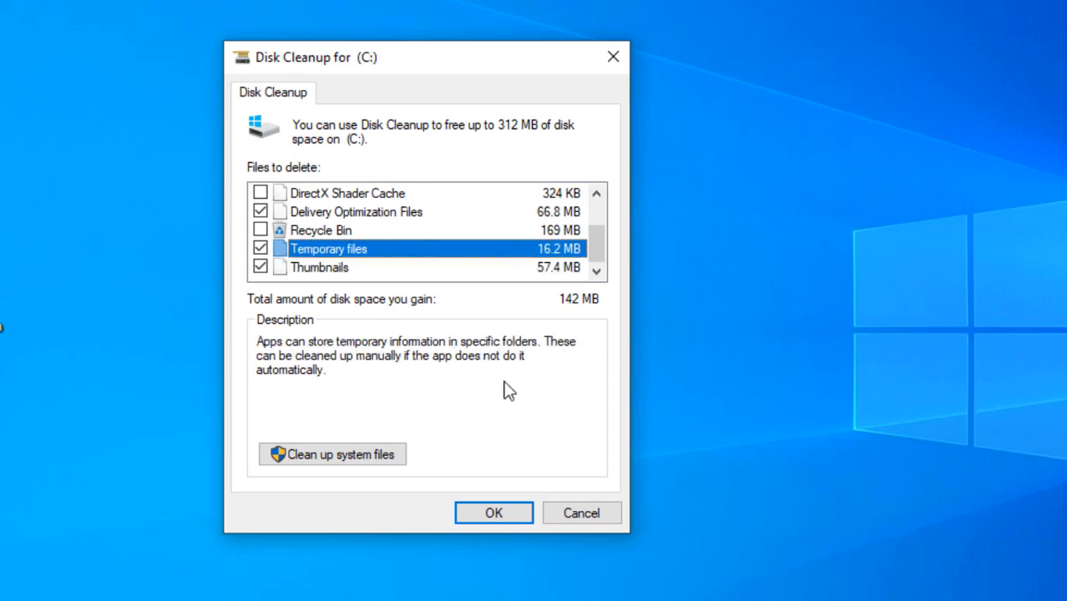
click(507, 512)
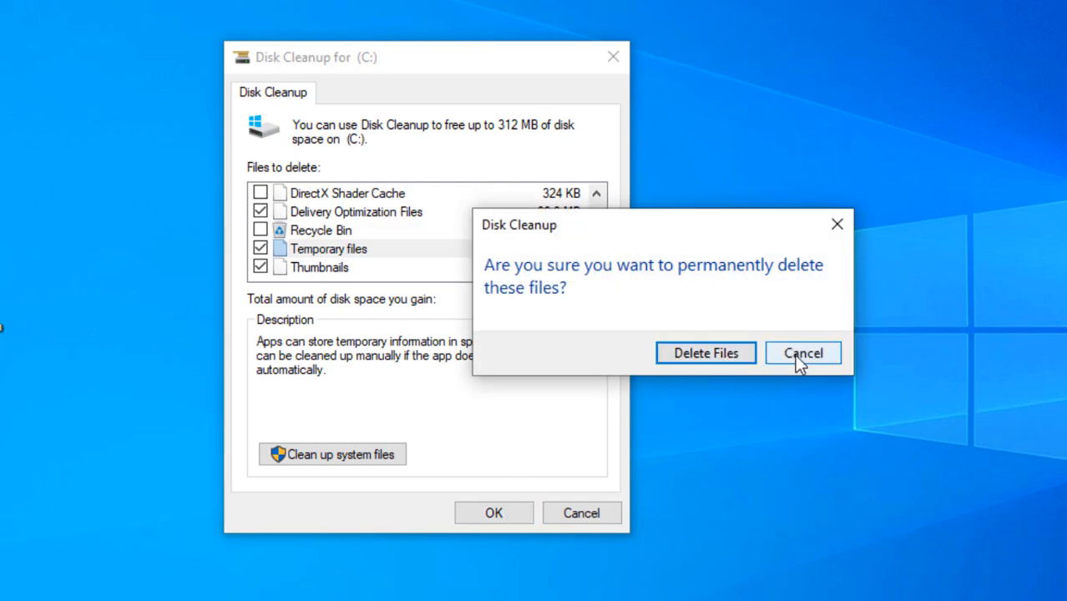
click(728, 353)
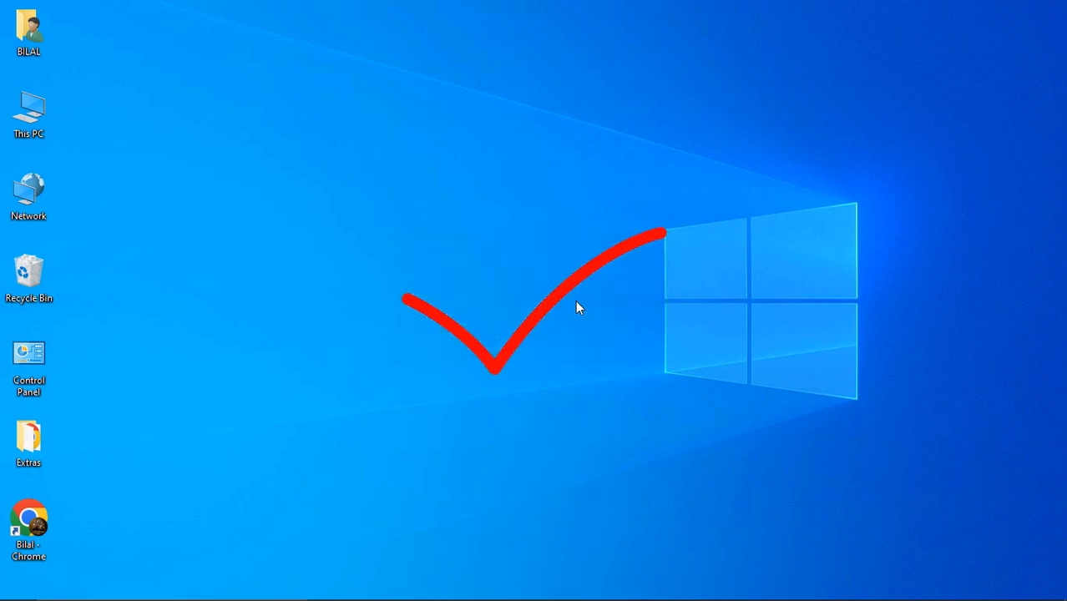
Step: Refresh the desktop, and open the Windows Temp folder with the run command temp
right_click(389, 180)
click(419, 221)
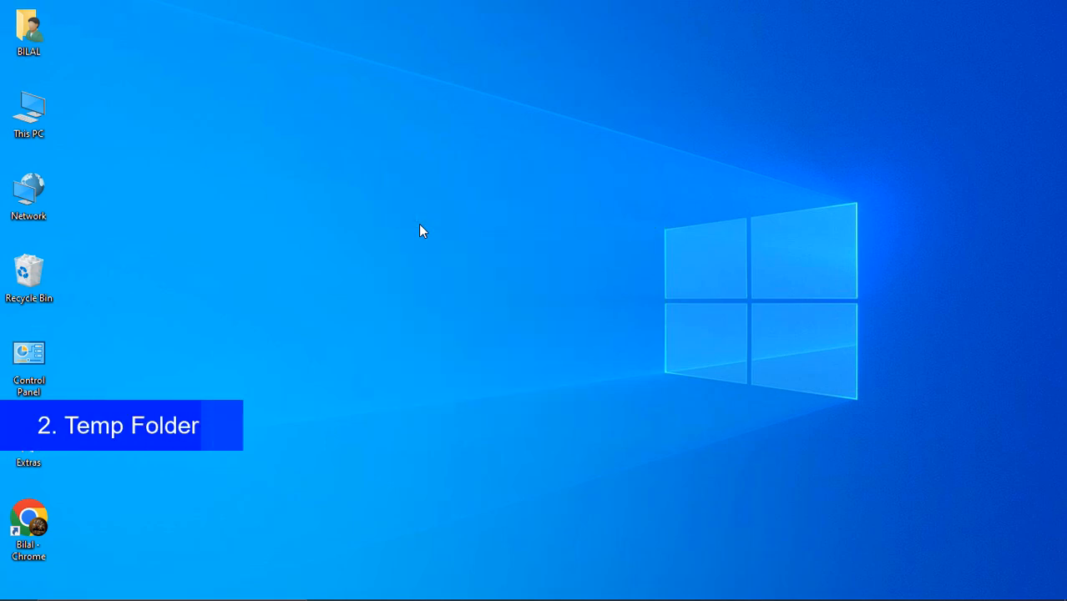
key(super+r)
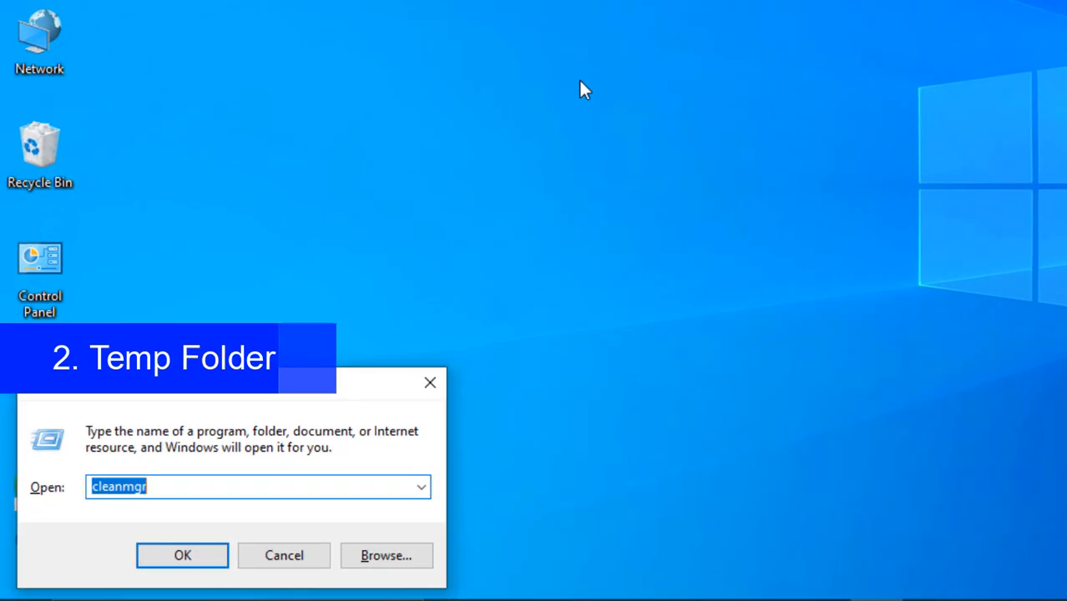
text(temp)
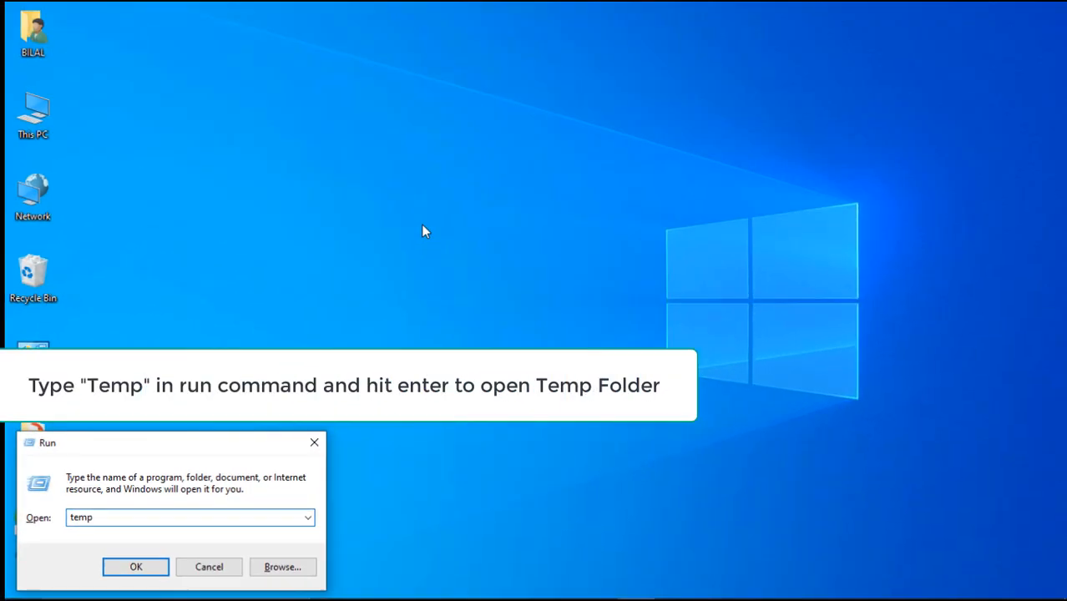
key(Return)
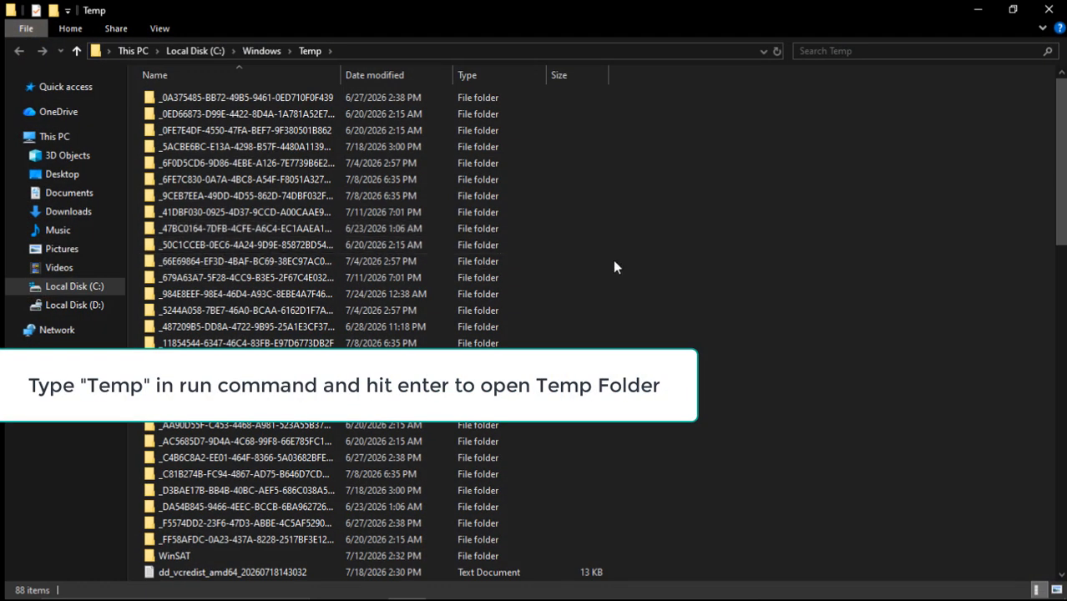
Step: Look through the full list of folders and files in the Windows Temp folder
click(399, 213)
key(Page_Down)
key(Page_Down)
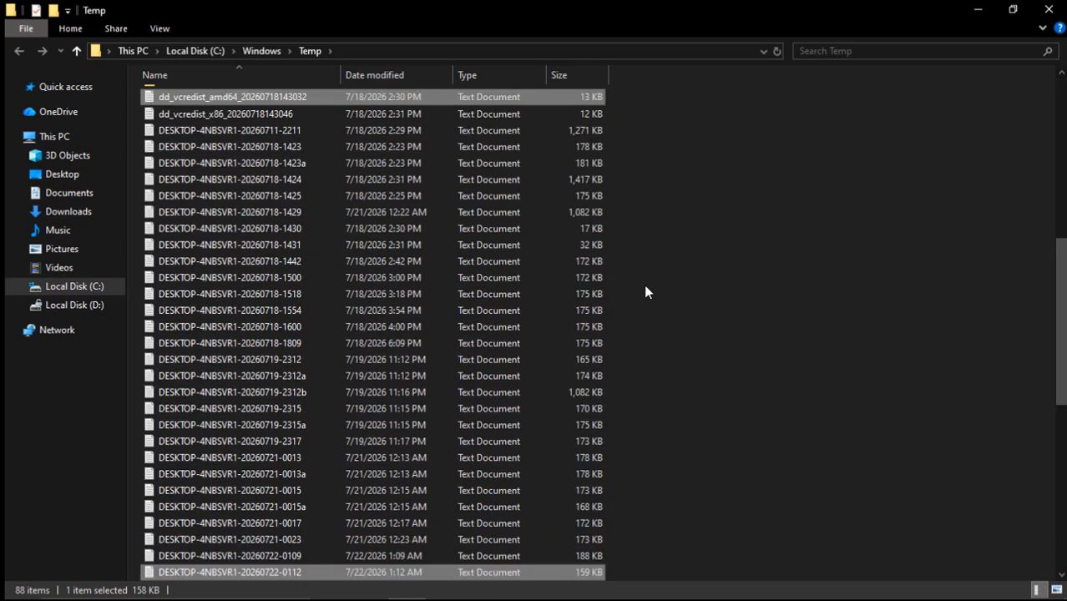
key(Page_Down)
key(Page_Up)
key(Page_Up)
key(Page_Up)
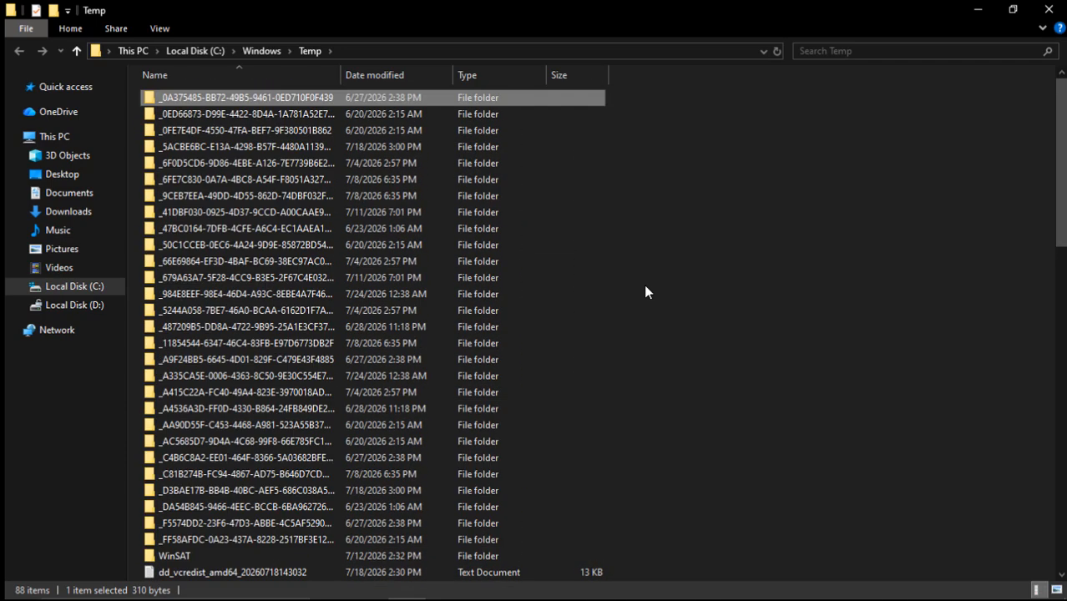
key(Page_Down)
scroll(643, 284, down, 9)
key(Page_Down)
key(Page_Down)
key(Page_Up)
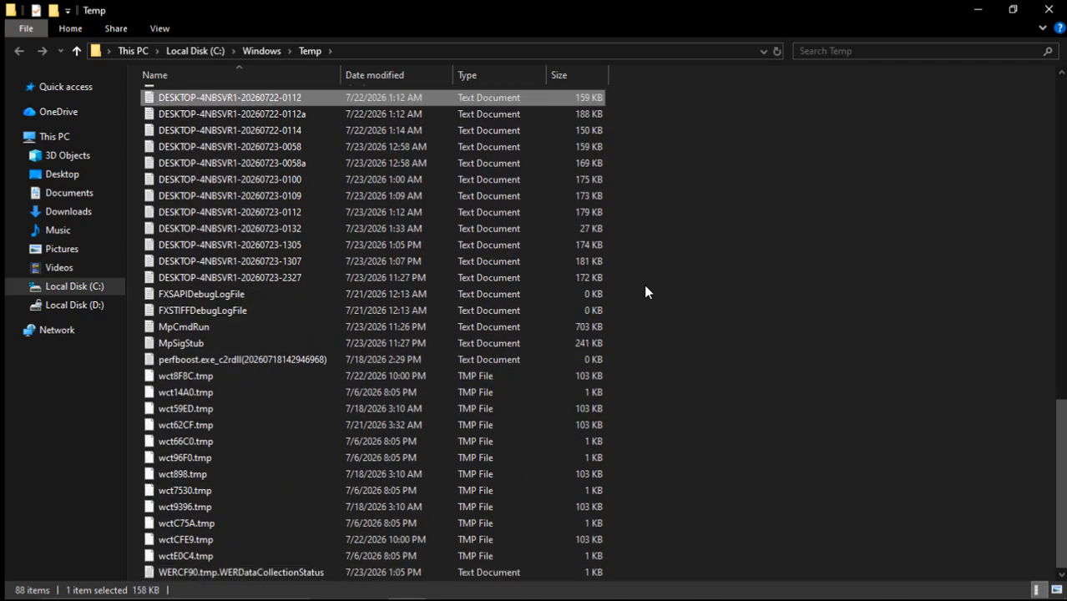
key(Page_Up)
key(Page_Up)
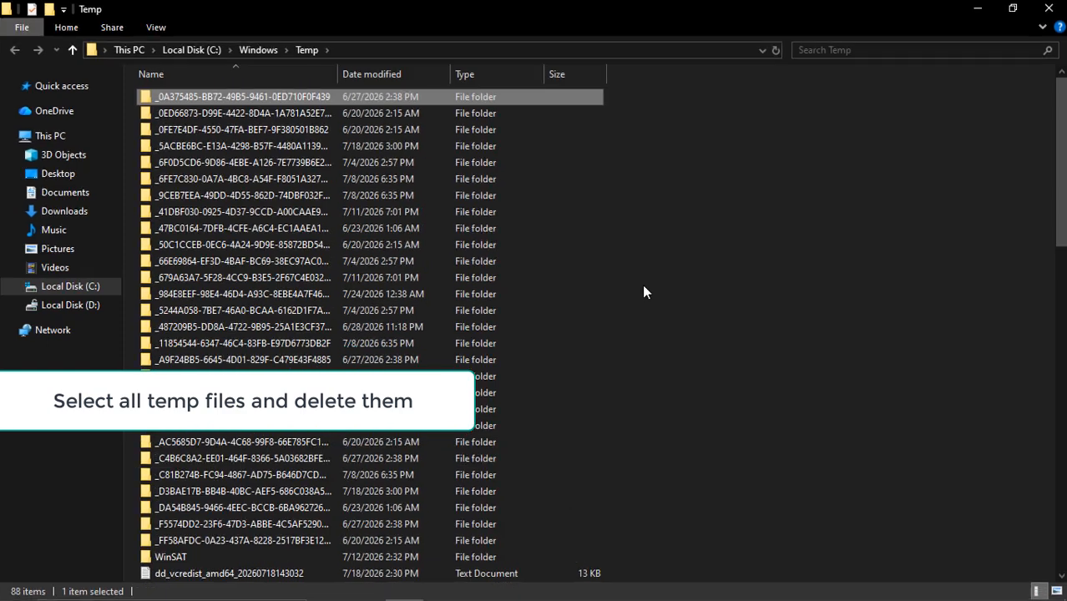
Step: Delete everything in the Windows Temp folder, granting administrator permission for WinSAT and skipping the text document in use, and close the folder
key(ctrl+a)
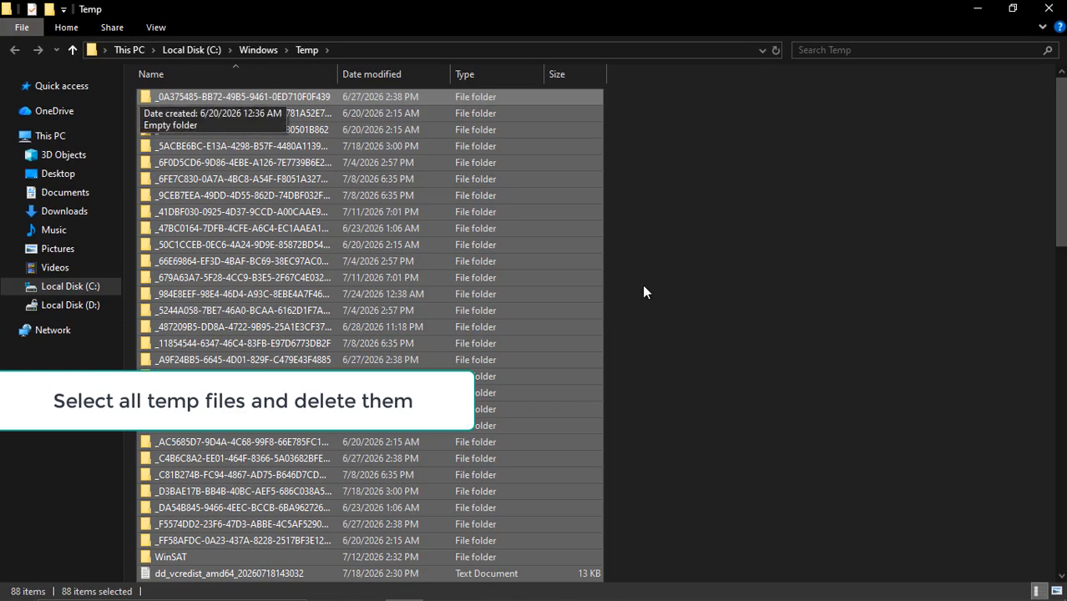
right_click(434, 214)
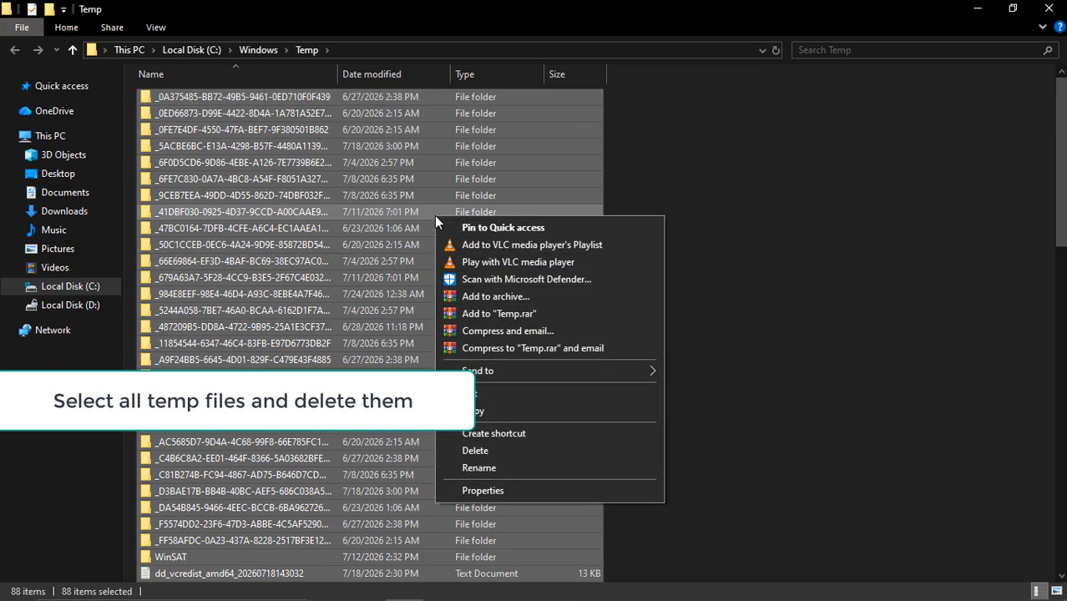
click(487, 451)
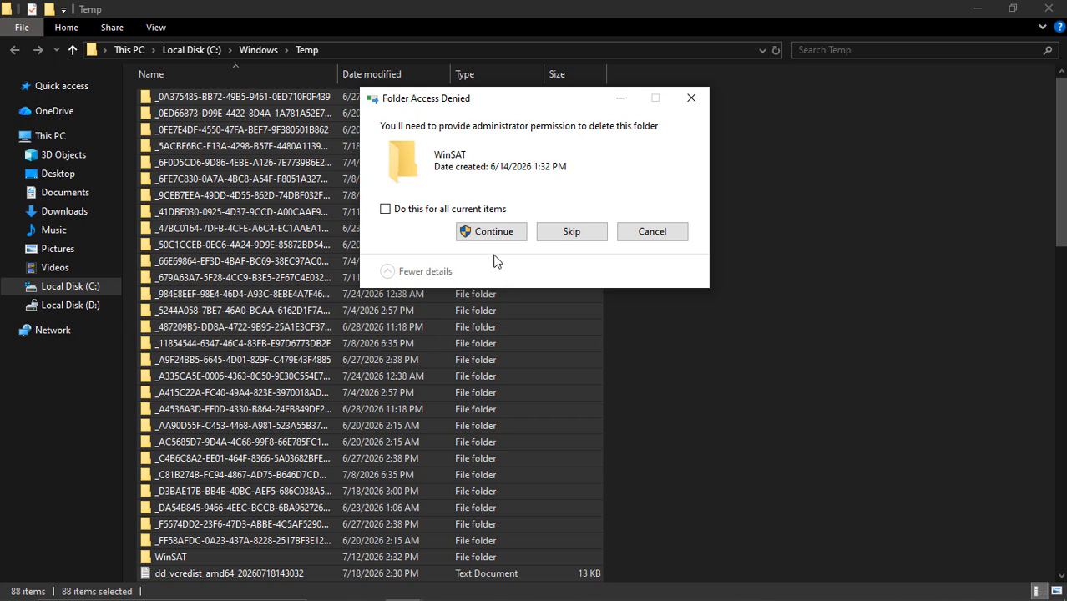
click(491, 232)
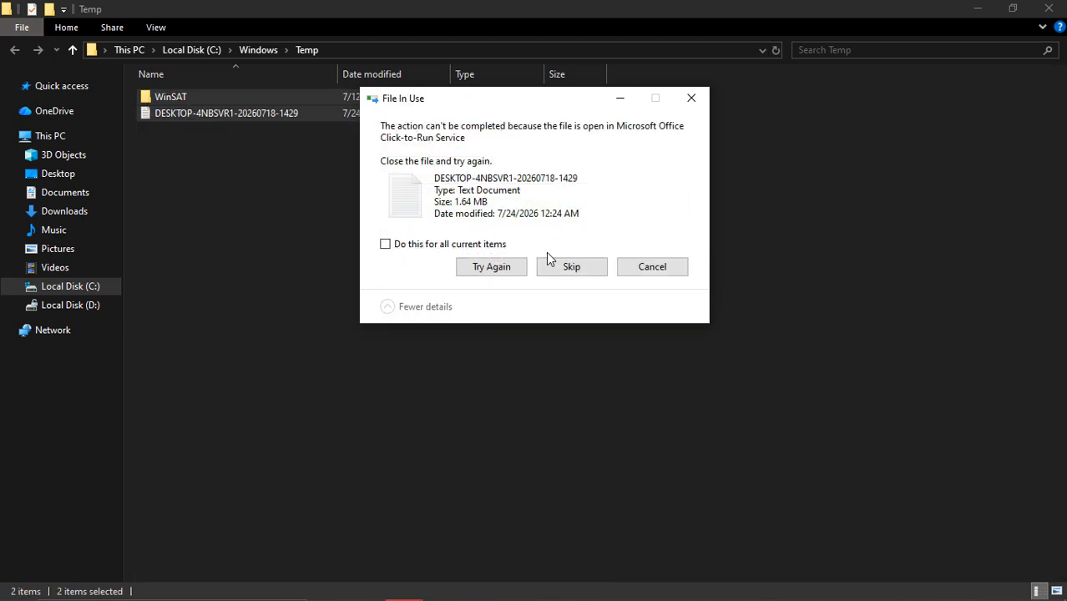
click(569, 267)
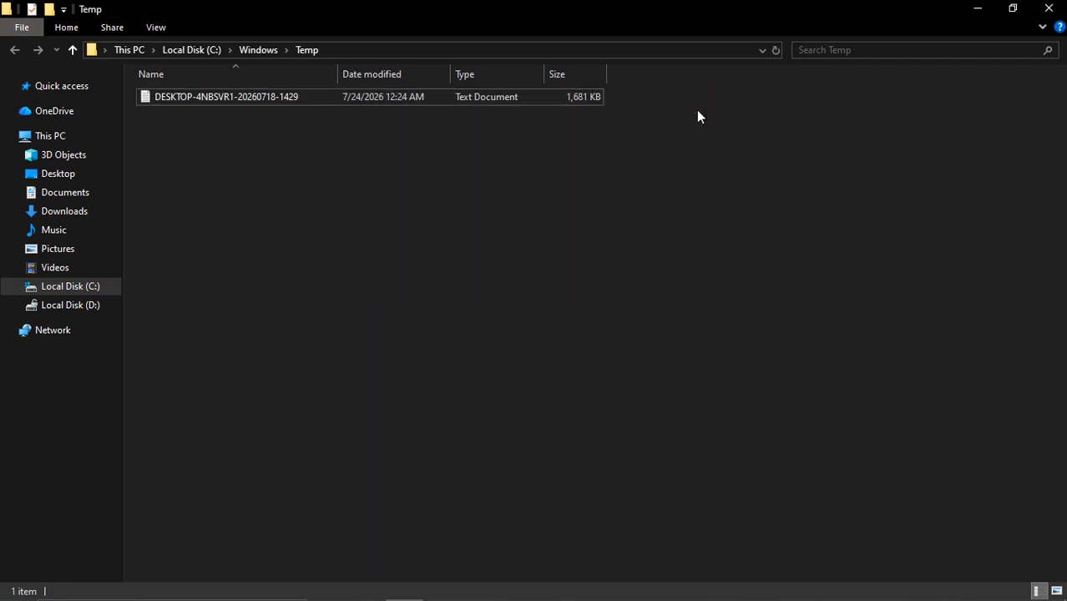
click(1049, 10)
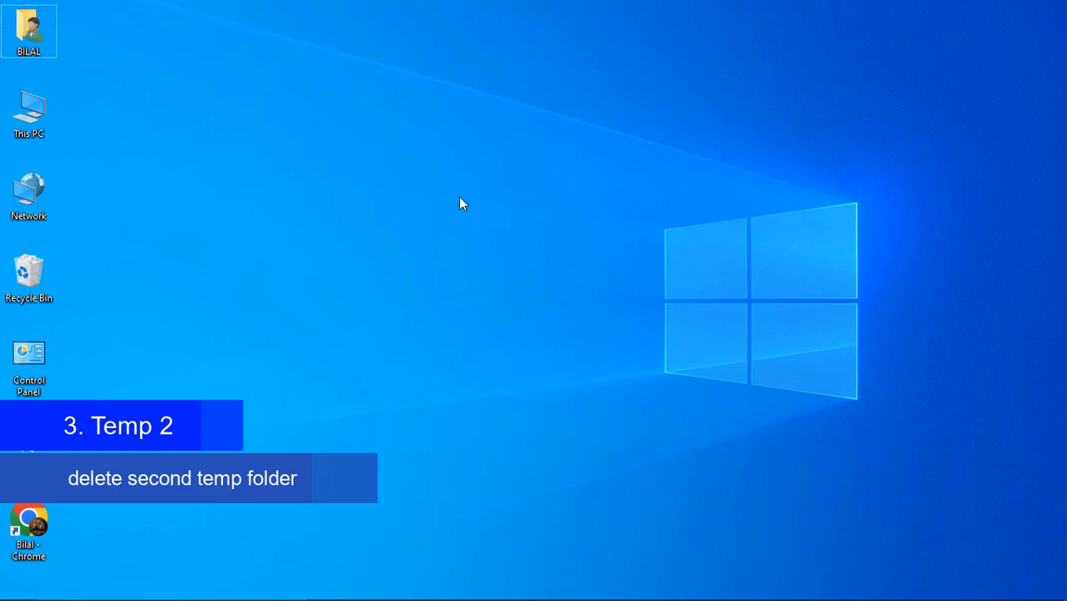
Step: Open the user account's local Temp folder with the run command %temp%
key(super+r)
text(temp)
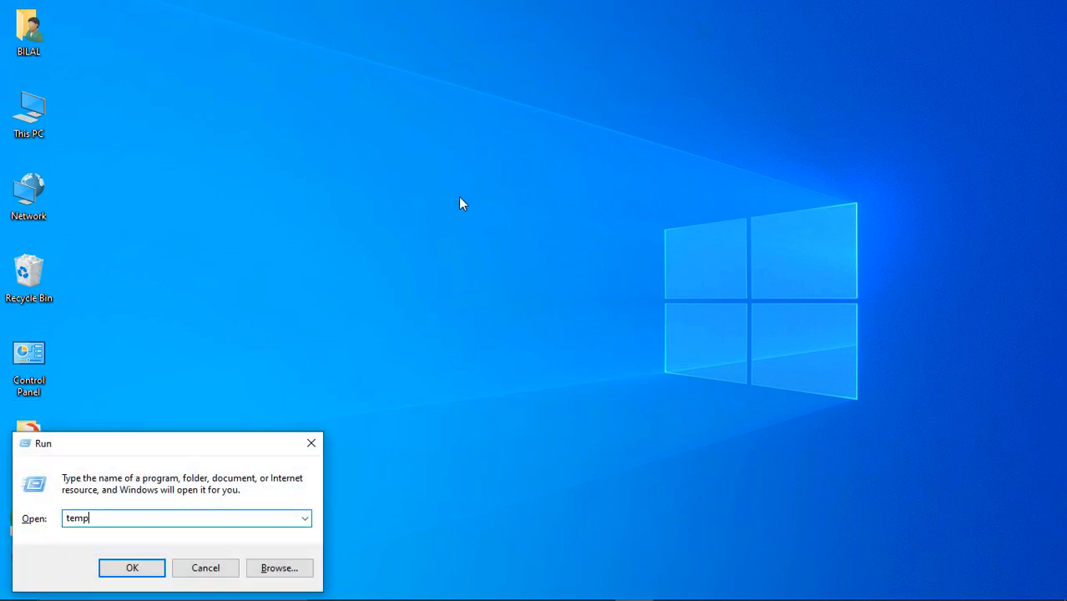
key(Home)
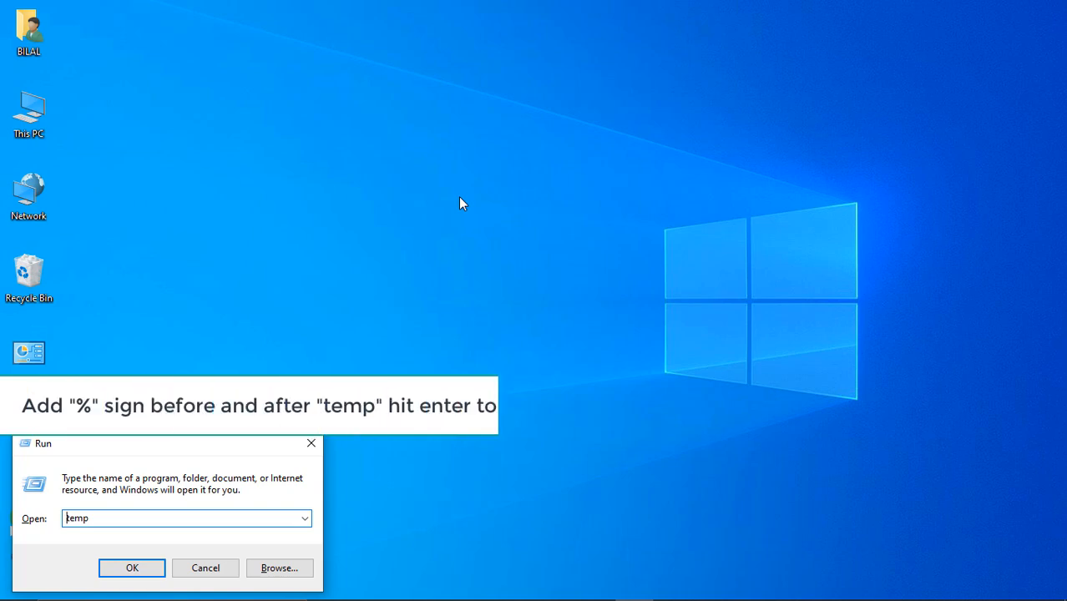
text(%)
key(End)
text(%)
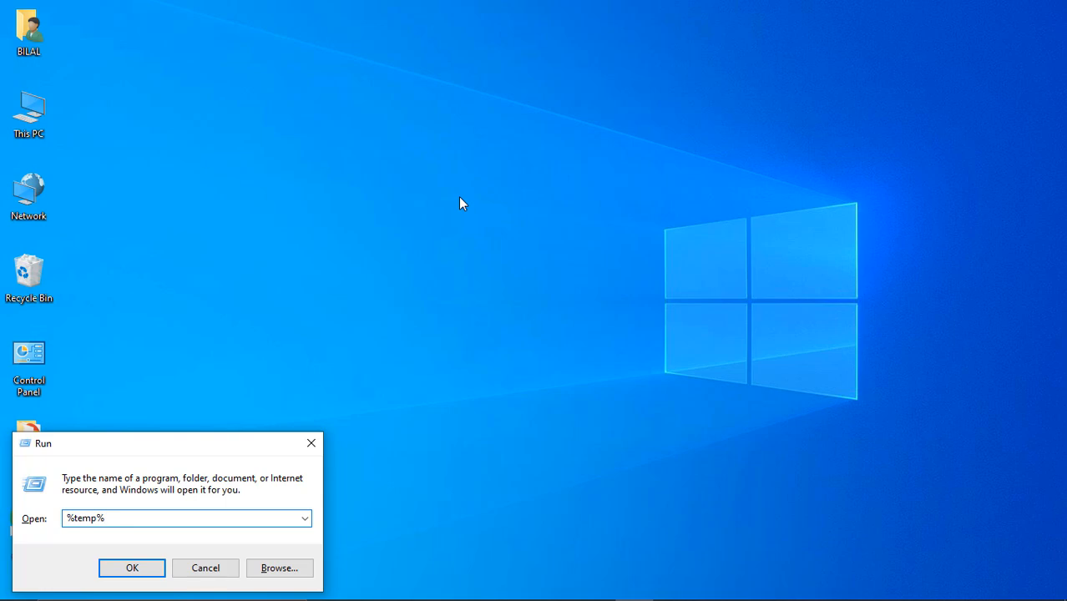
key(Return)
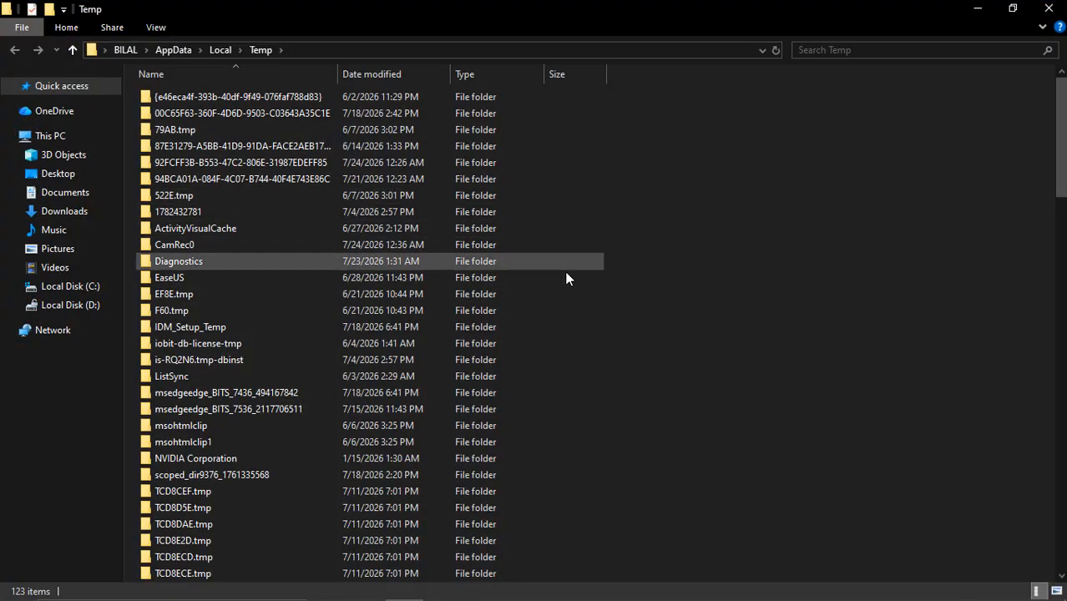
Step: Look through the folders listed in the user account's local Temp folder
key(Down)
key(Down)
key(Down)
key(Down)
key(Down)
key(Down)
key(Down)
key(Down)
key(Down)
key(Down)
key(Down)
key(Down)
key(Down)
key(Down)
key(Down)
key(Down)
key(Down)
key(Down)
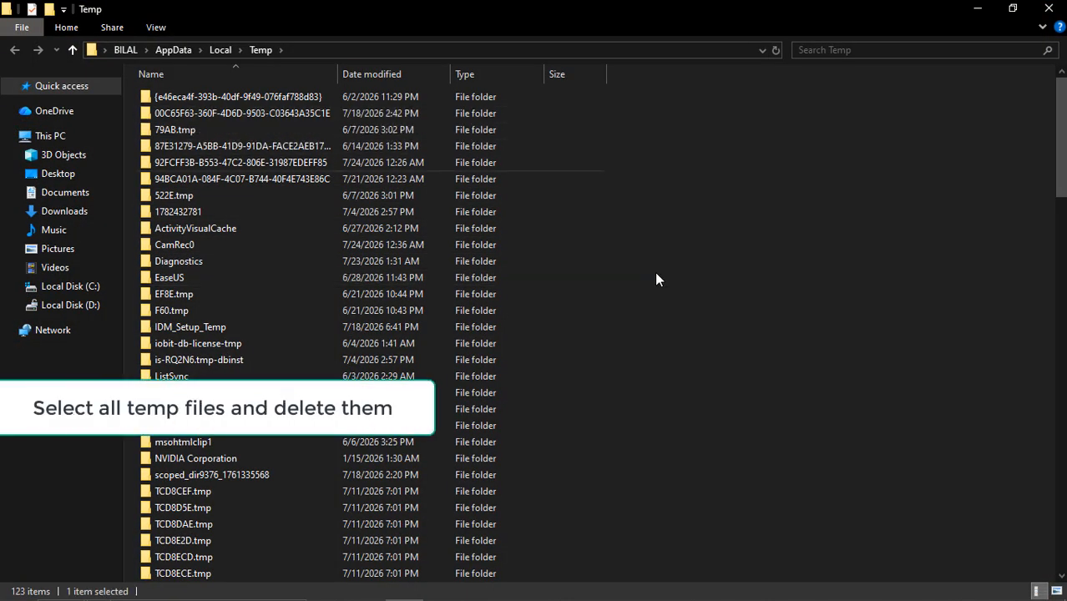
key(Up)
key(Up)
key(Up)
key(Up)
key(Up)
key(Up)
key(Up)
key(Up)
key(Up)
key(Up)
key(Up)
key(Up)
key(Up)
key(Up)
Step: Delete everything in the local Temp folder, retrying CamRec0 once and skipping all items in use, and close the folder
key(ctrl+a)
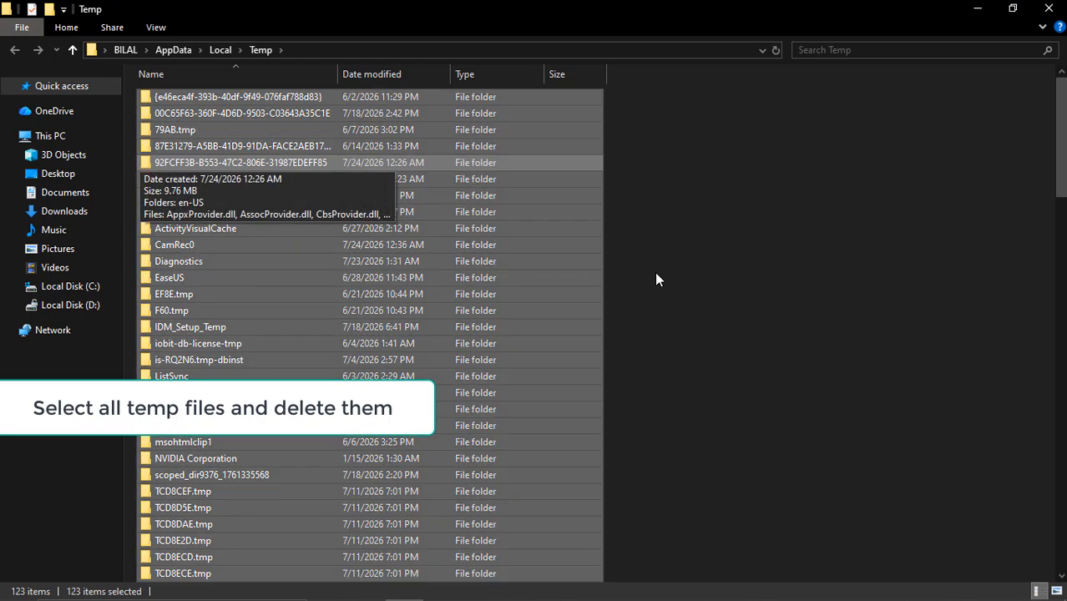
key(Delete)
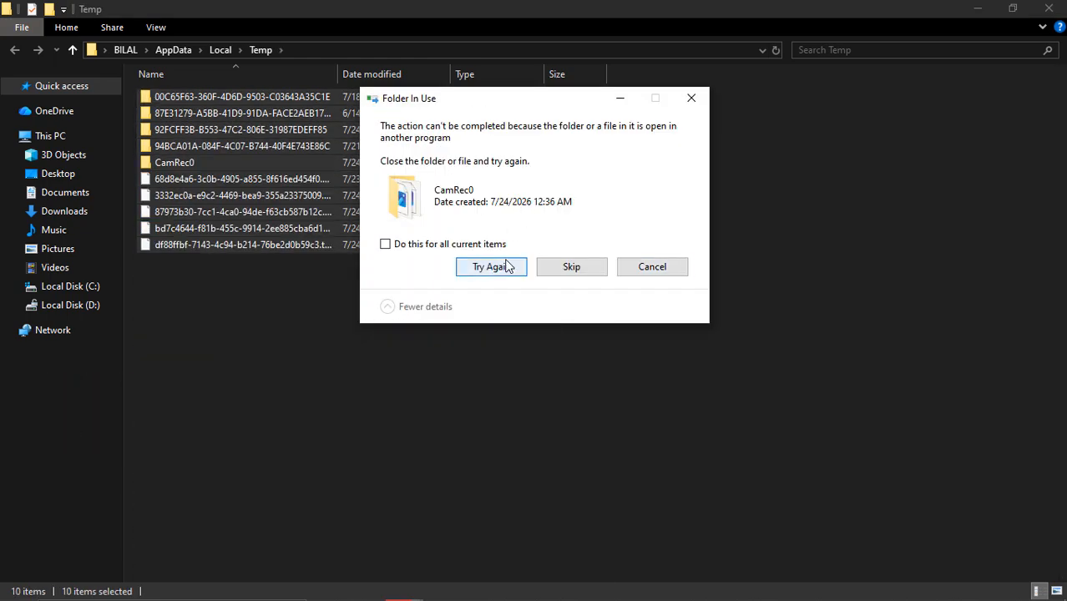
click(505, 271)
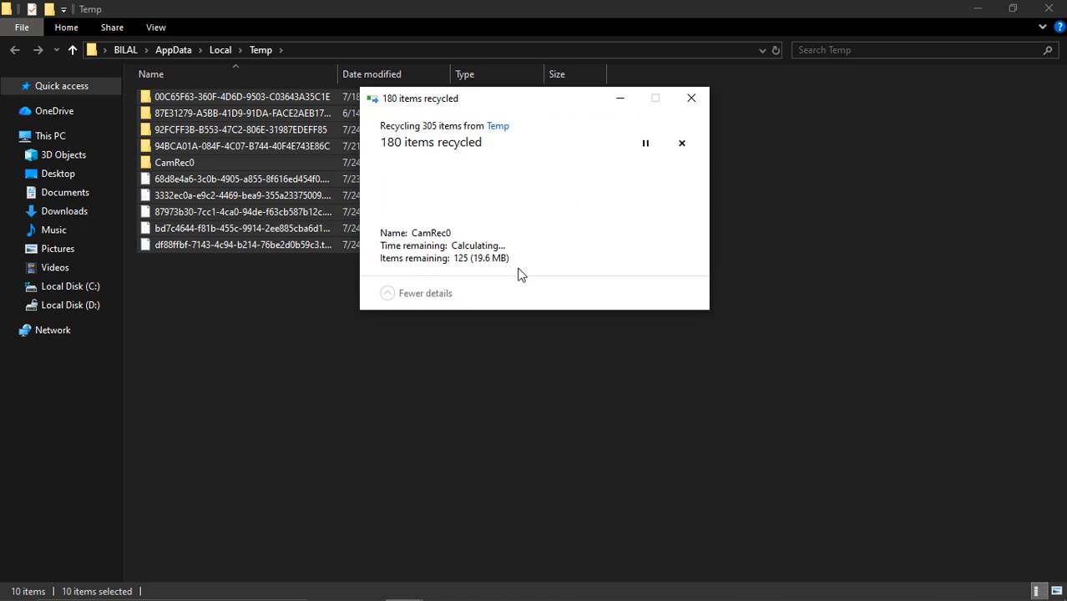
click(571, 269)
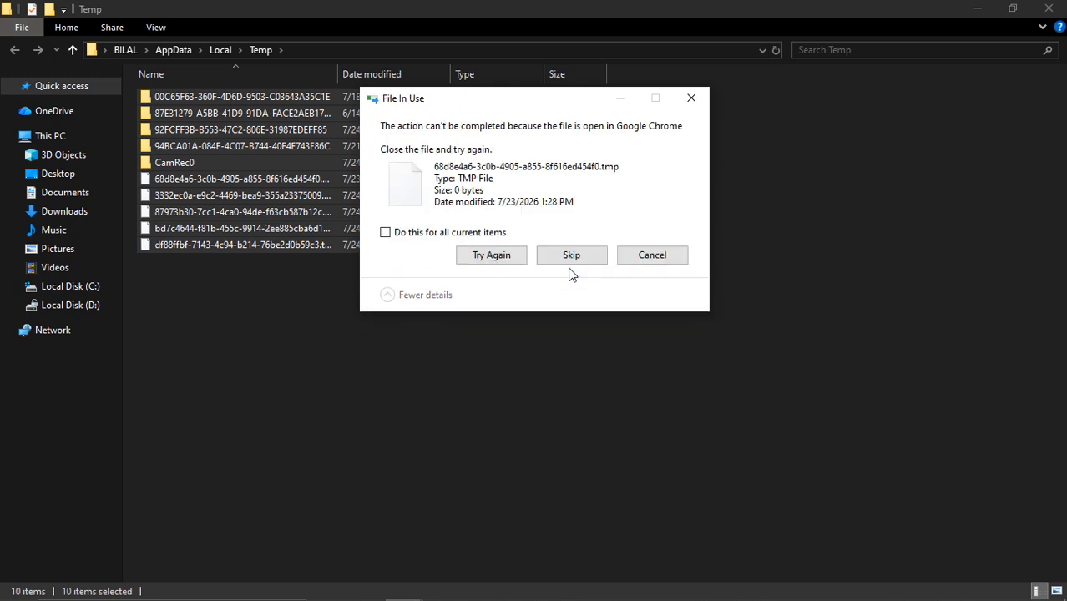
click(495, 237)
click(600, 260)
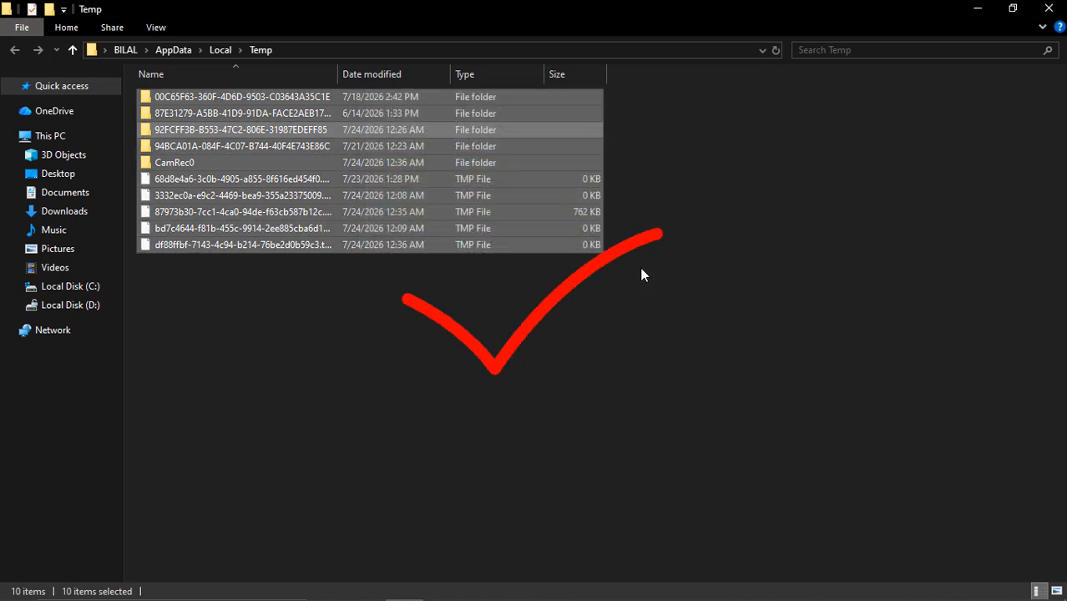
click(681, 286)
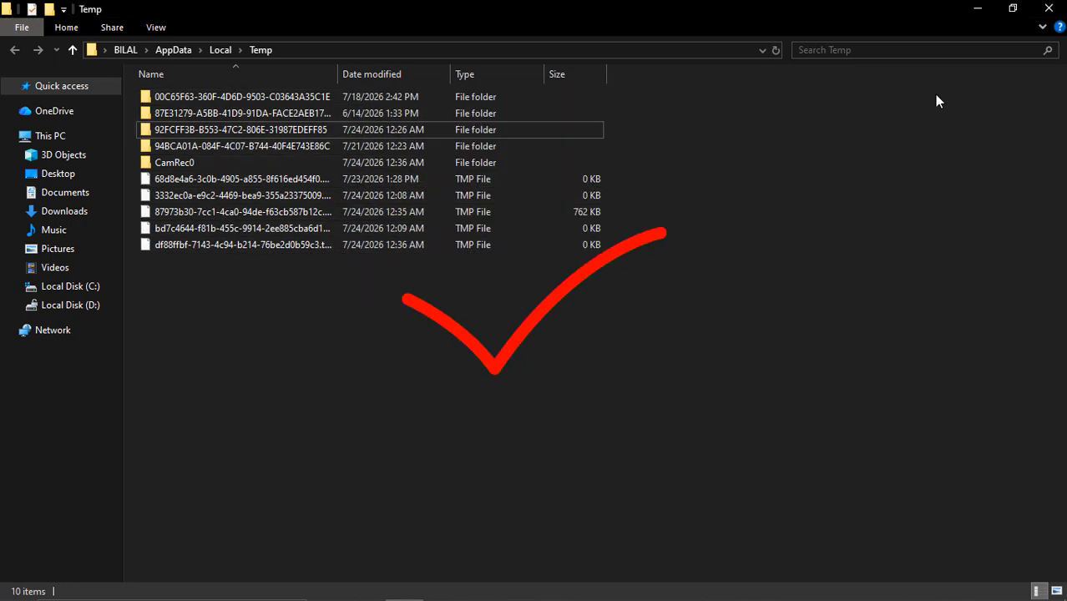
click(1049, 9)
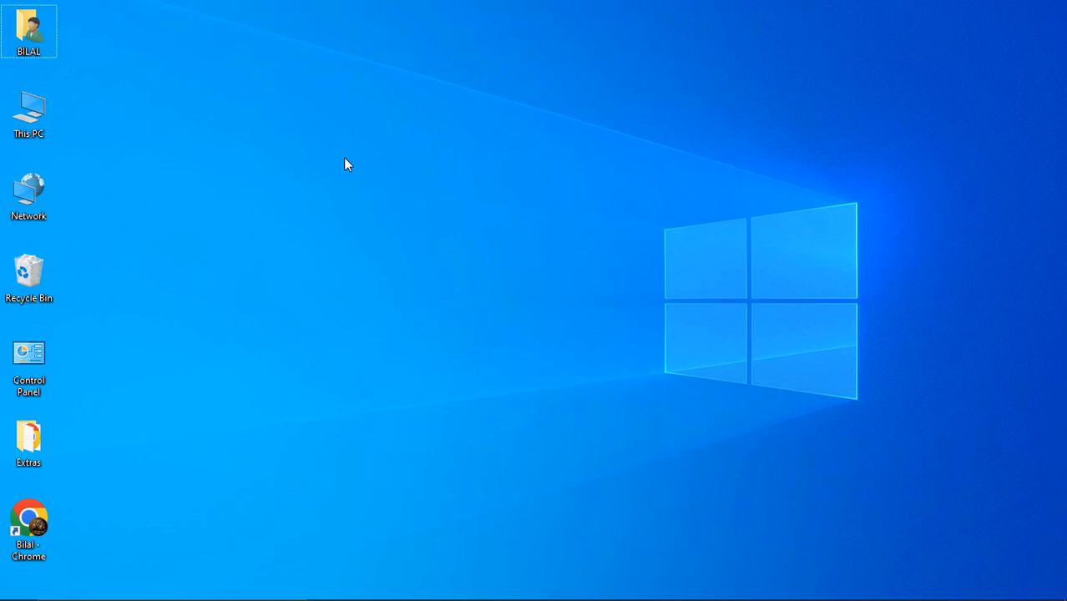
Step: Refresh the desktop and open the Recycle Bin
right_click(380, 111)
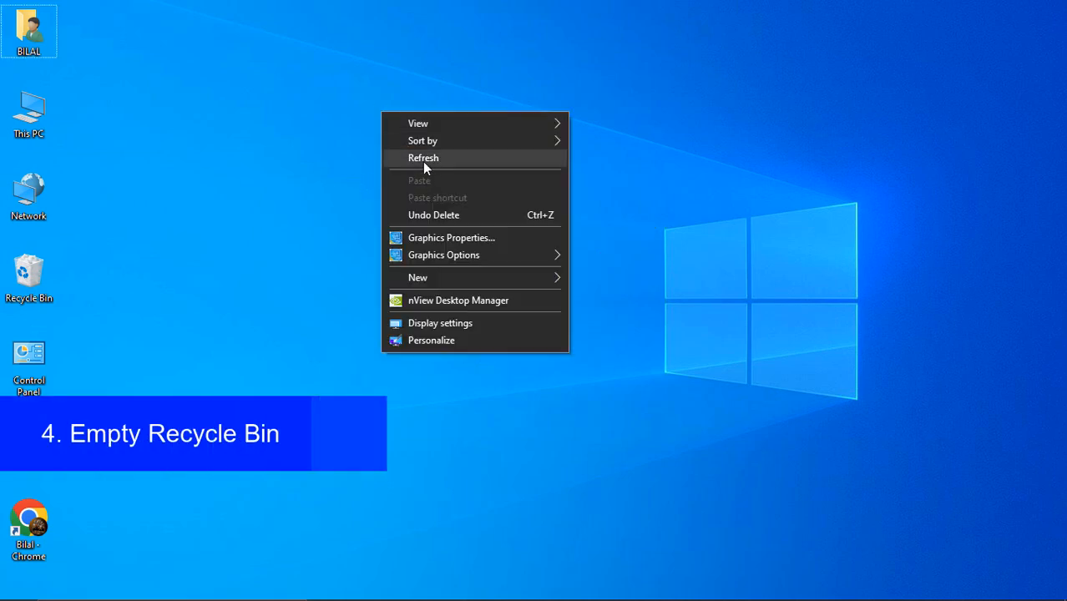
click(423, 162)
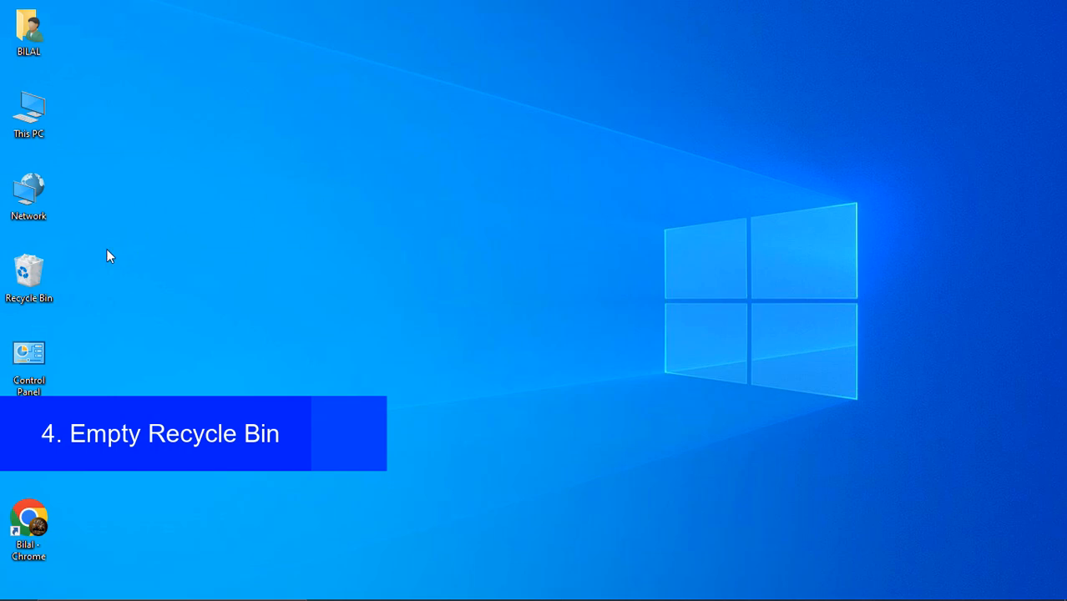
double_click(30, 273)
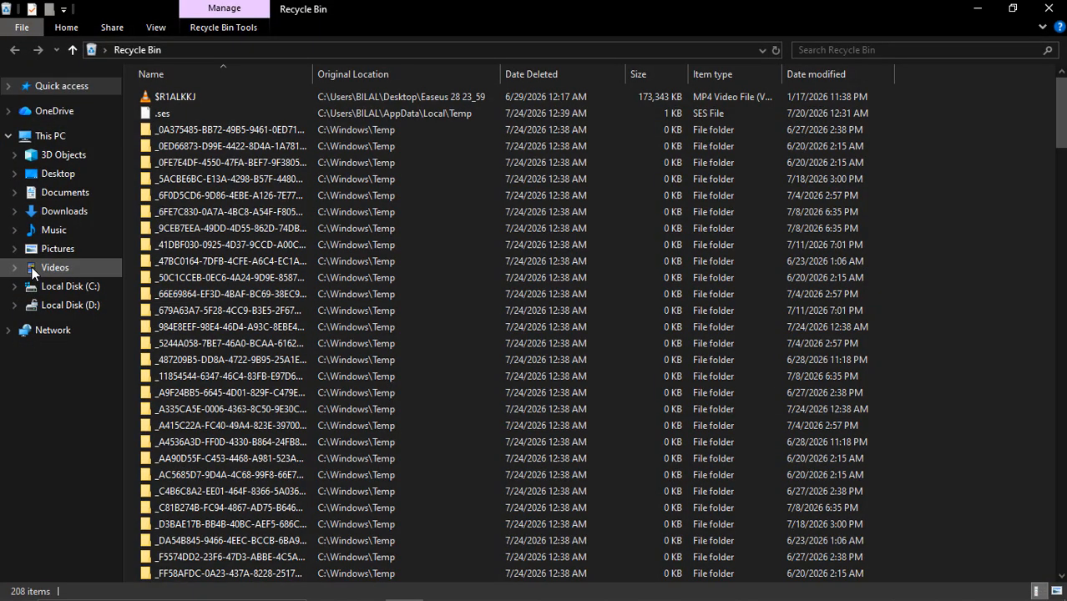
Step: Look through the deleted files and folders in the Recycle Bin
click(260, 265)
key(Down)
key(Down)
key(Down)
key(Down)
key(End)
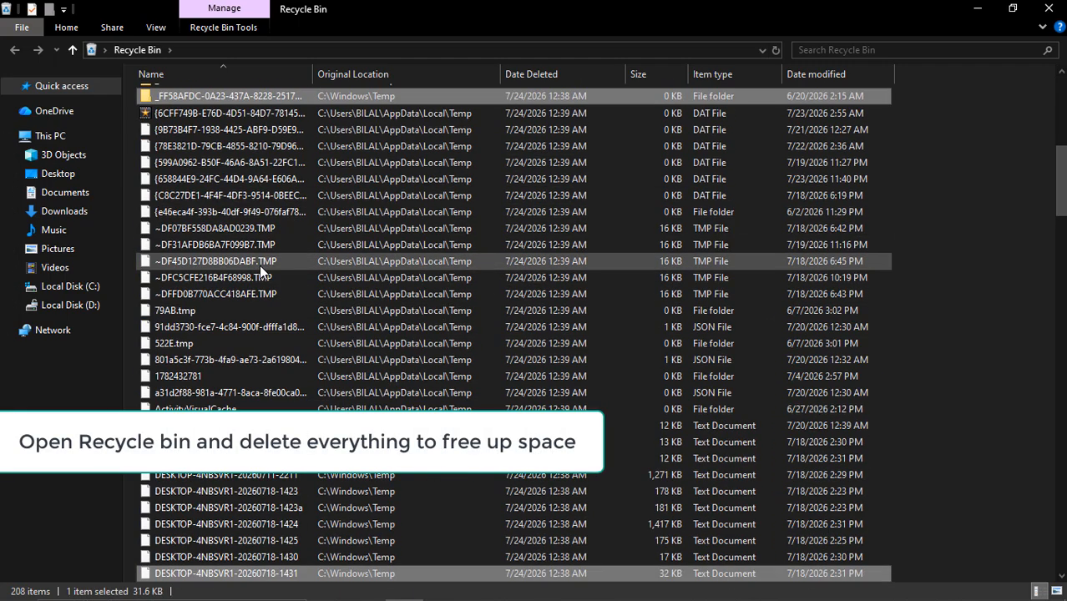
key(Home)
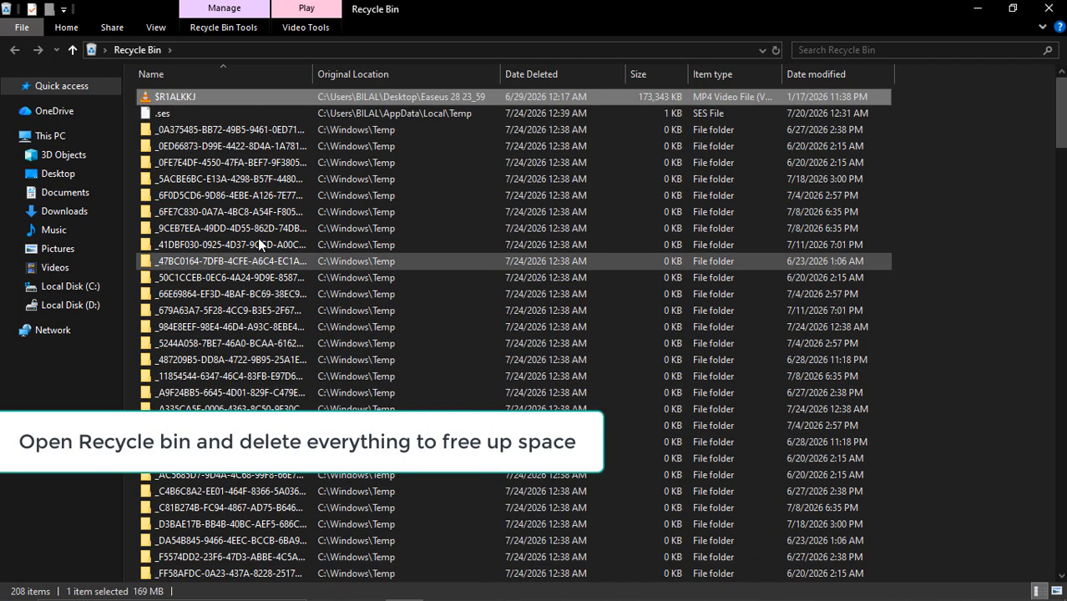
right_click(254, 214)
click(226, 196)
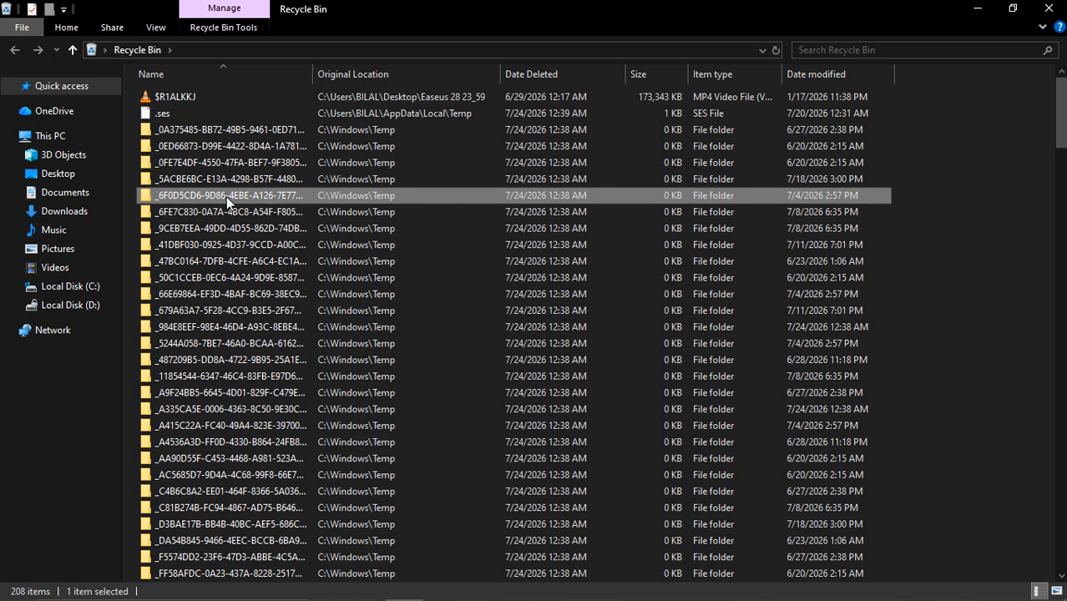
key(Down)
key(Down)
key(Down)
key(Down)
key(Down)
key(Down)
key(Down)
key(Down)
key(Down)
key(Down)
key(Down)
key(Down)
key(Down)
key(Down)
key(Down)
key(Down)
key(Down)
key(Down)
key(Down)
key(Down)
key(Up)
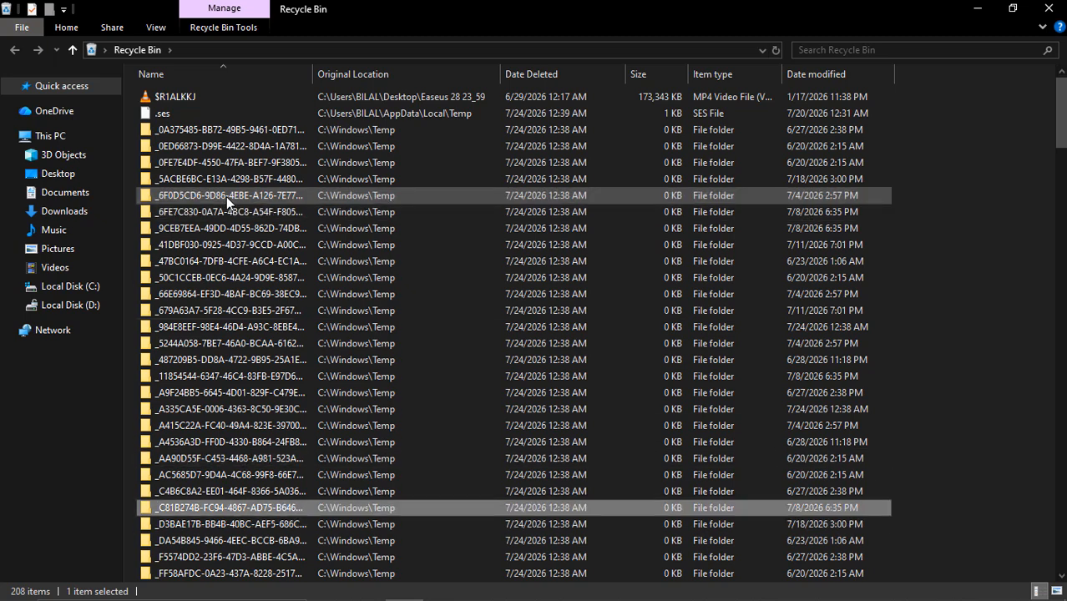
Step: Permanently delete all items in the Recycle Bin, granting administrator permission for all current items, and close it
key(ctrl+a)
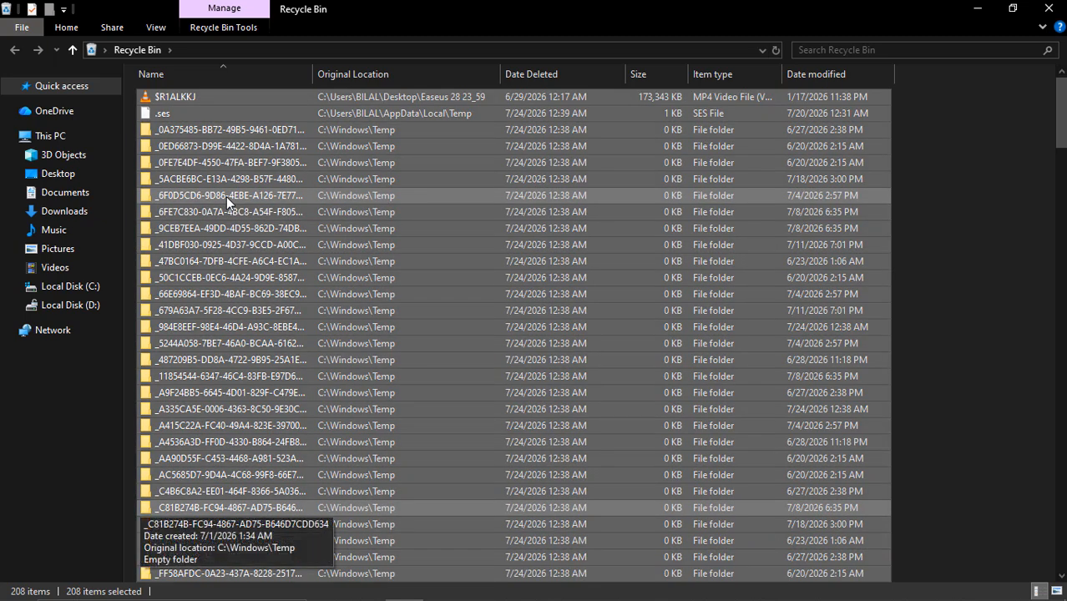
right_click(226, 196)
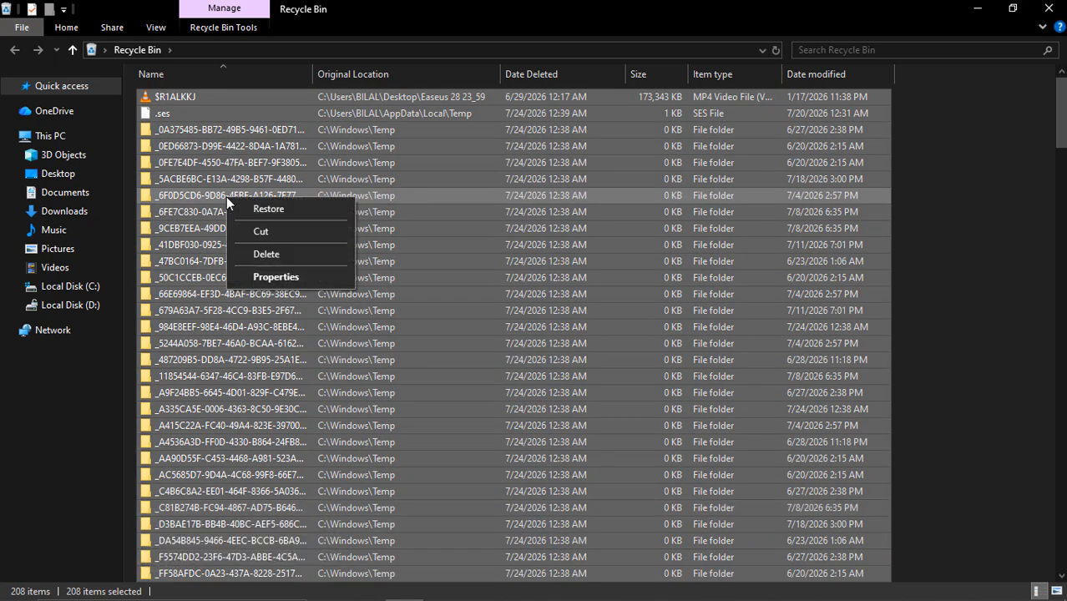
click(252, 255)
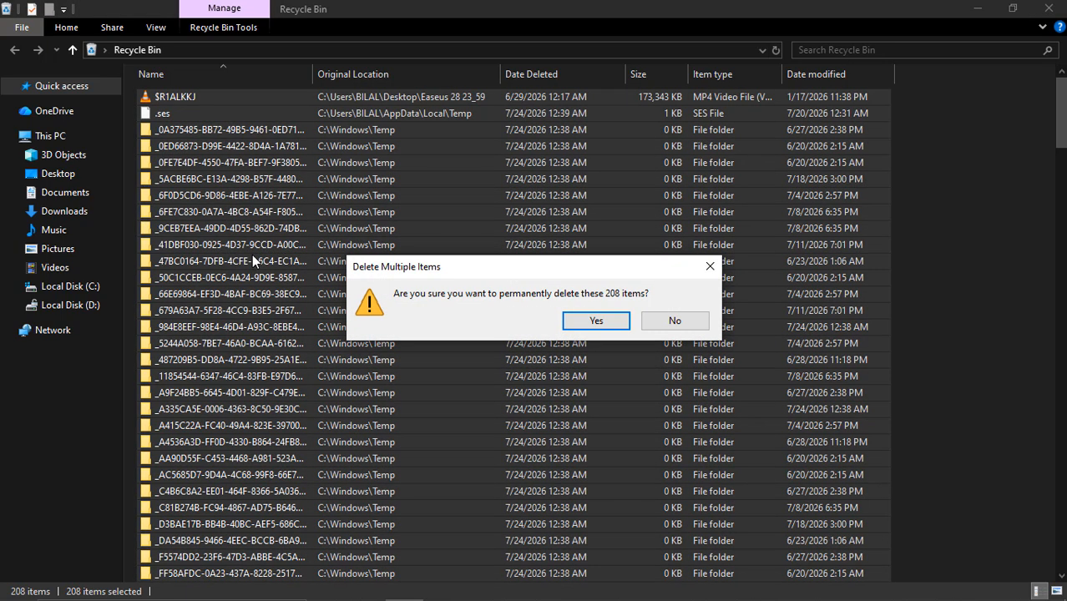
click(579, 323)
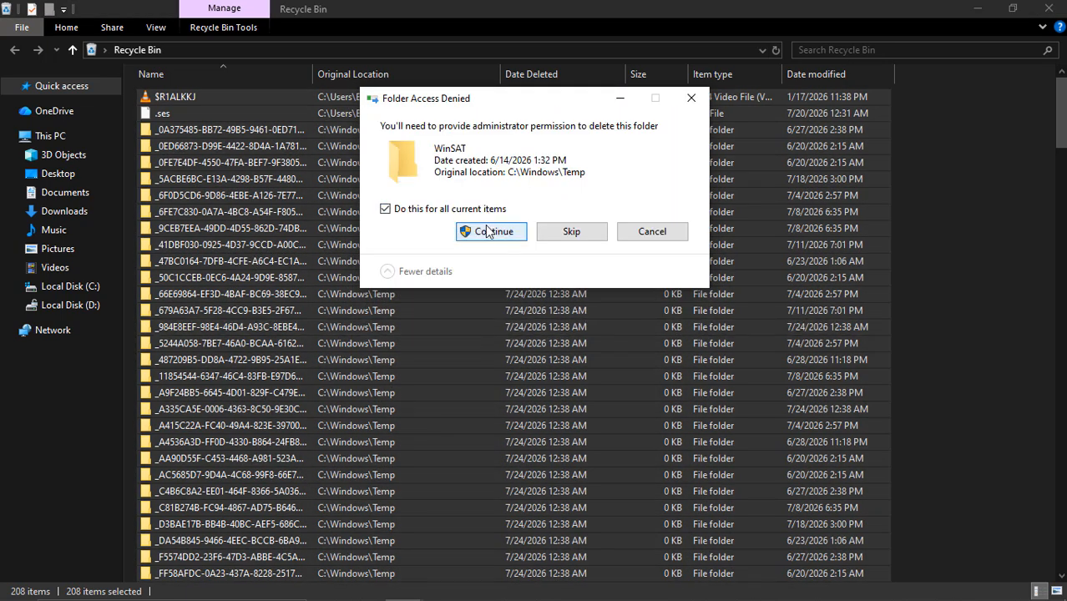
click(490, 231)
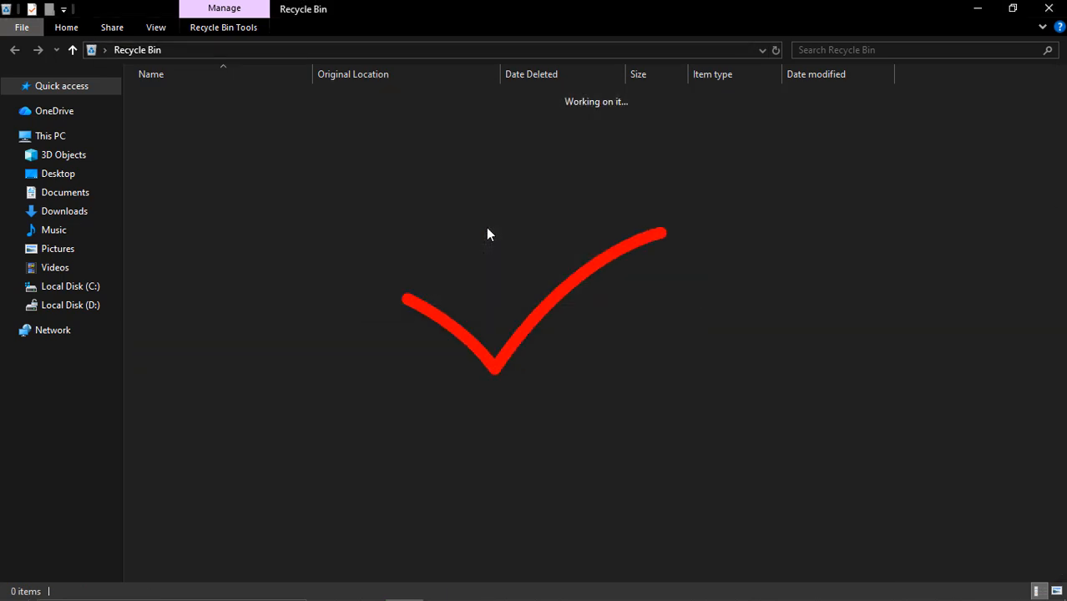
click(1049, 9)
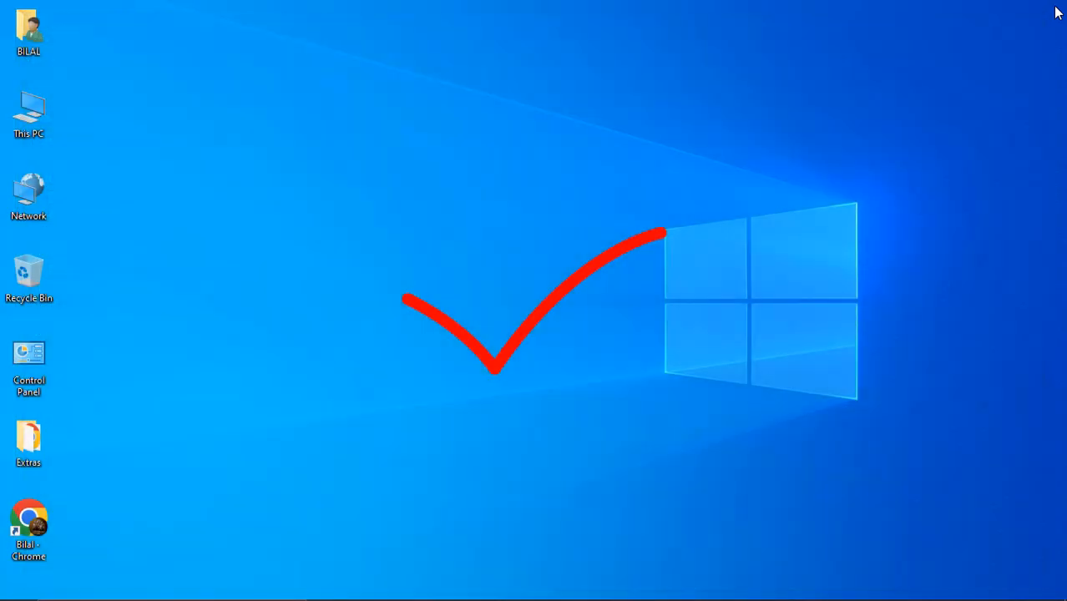
Step: Refresh the desktop twice and open Windows Settings
right_click(458, 116)
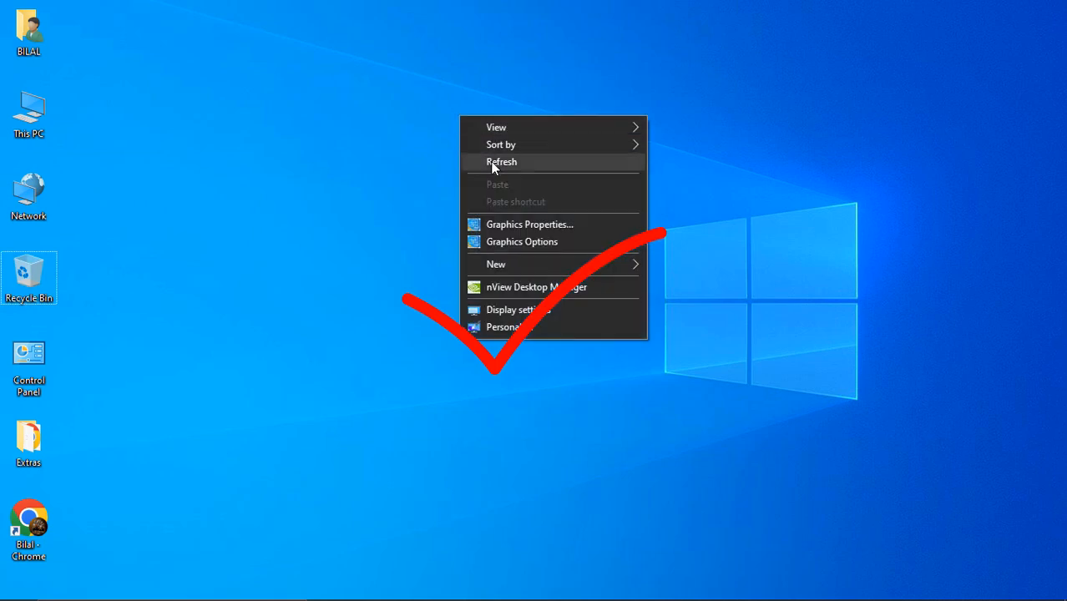
click(491, 163)
right_click(492, 169)
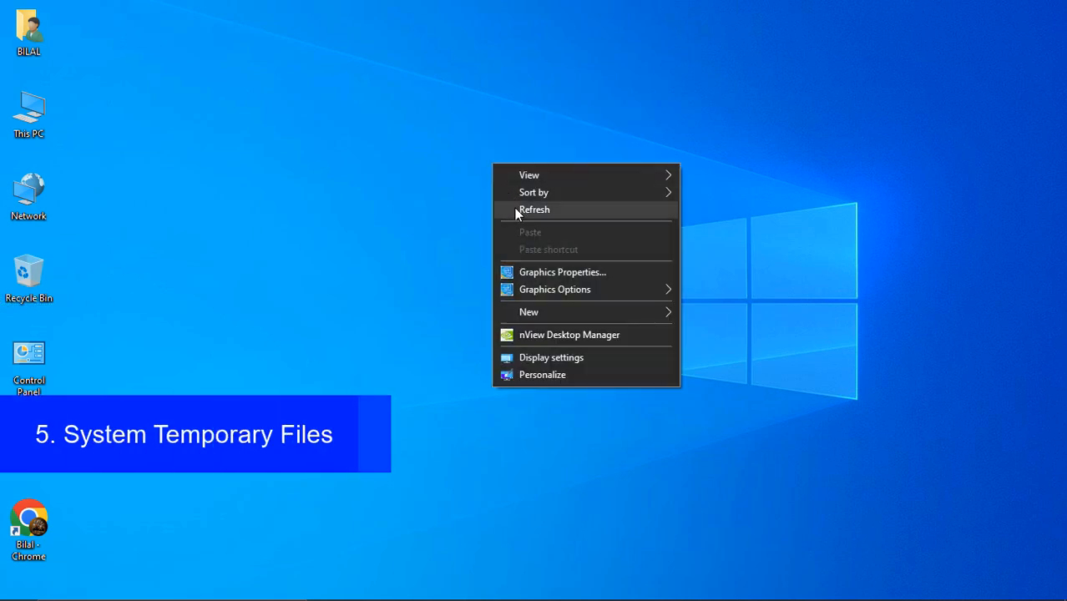
click(515, 210)
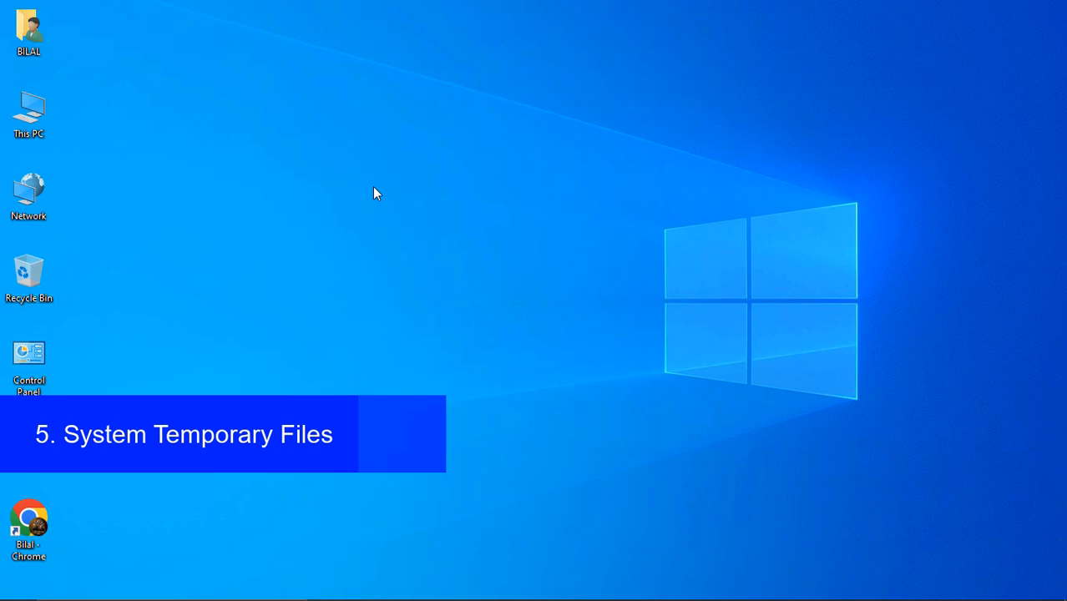
key(super+i)
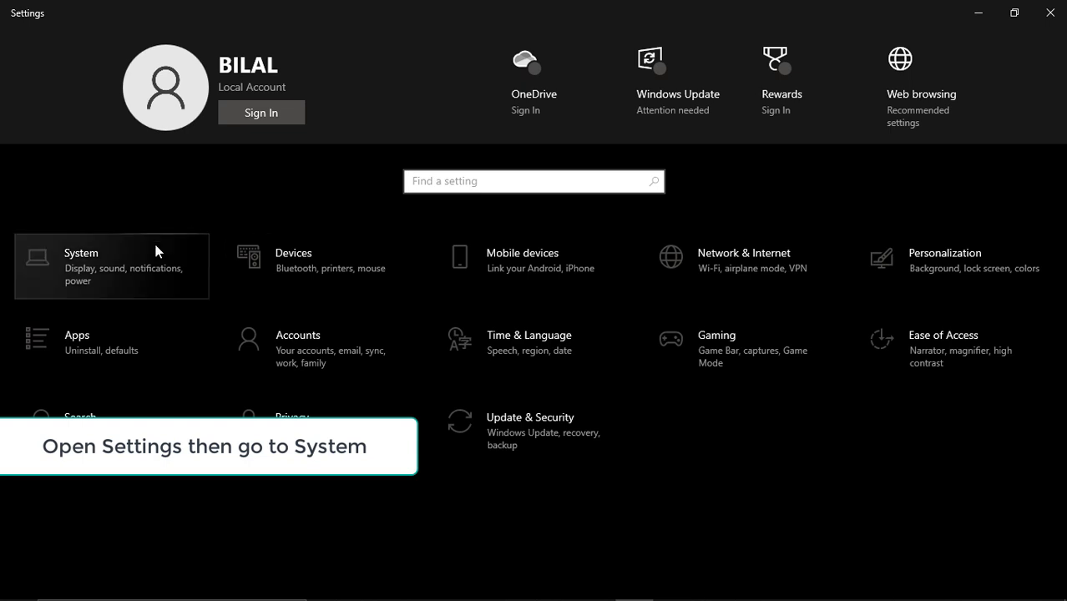
Step: Open the list of removable temporary files for Local Disk (C:) in the System Storage settings
click(111, 267)
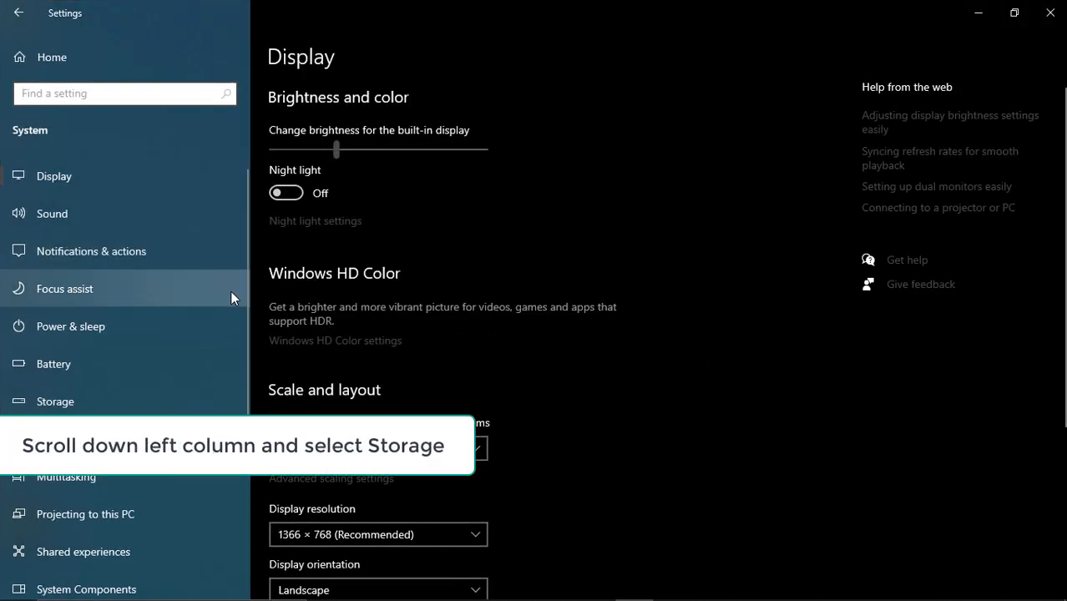
drag(246, 280, 234, 334)
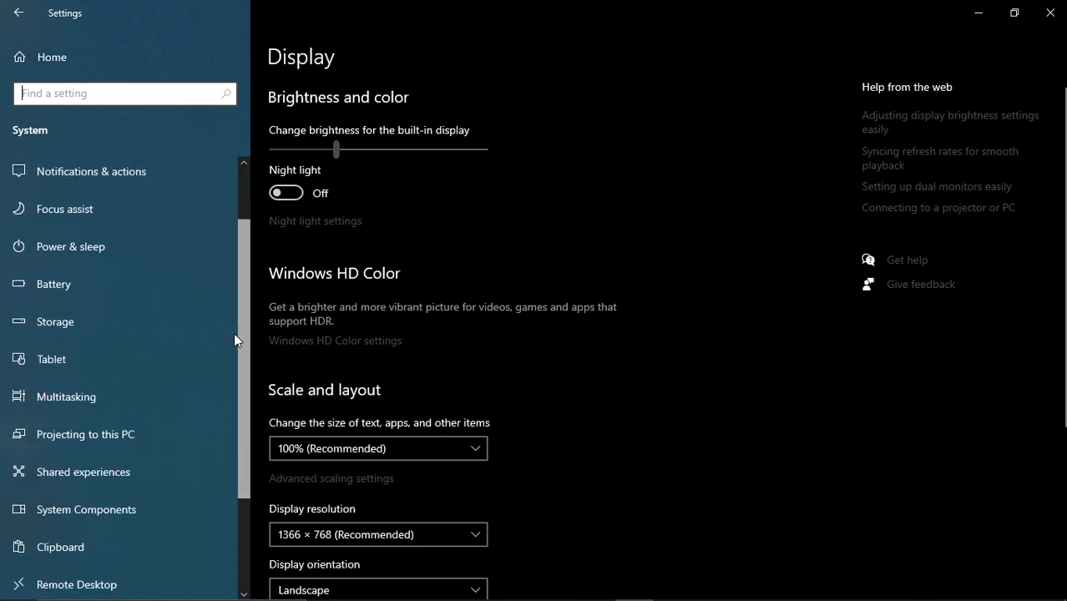
click(96, 320)
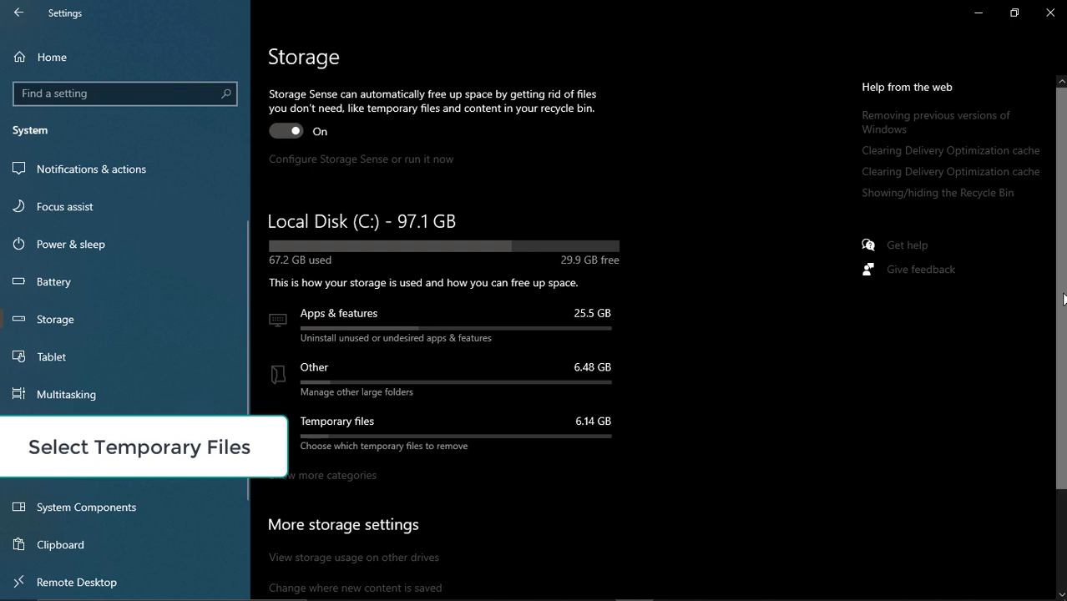
mouse_move(1064, 292)
mouse_down()
mouse_move(1055, 382)
mouse_move(1061, 288)
mouse_up()
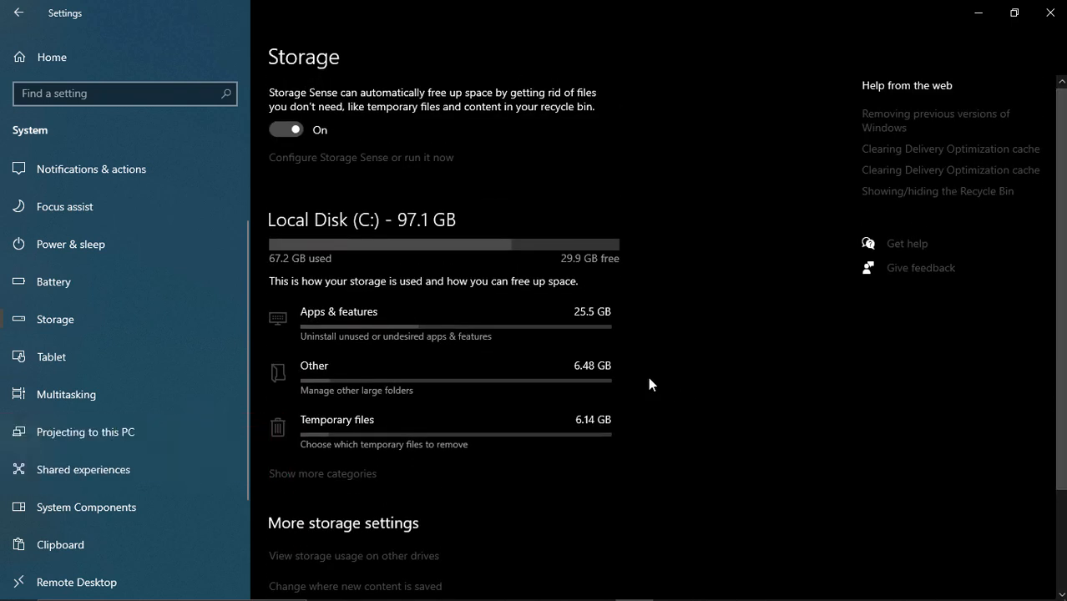
click(527, 420)
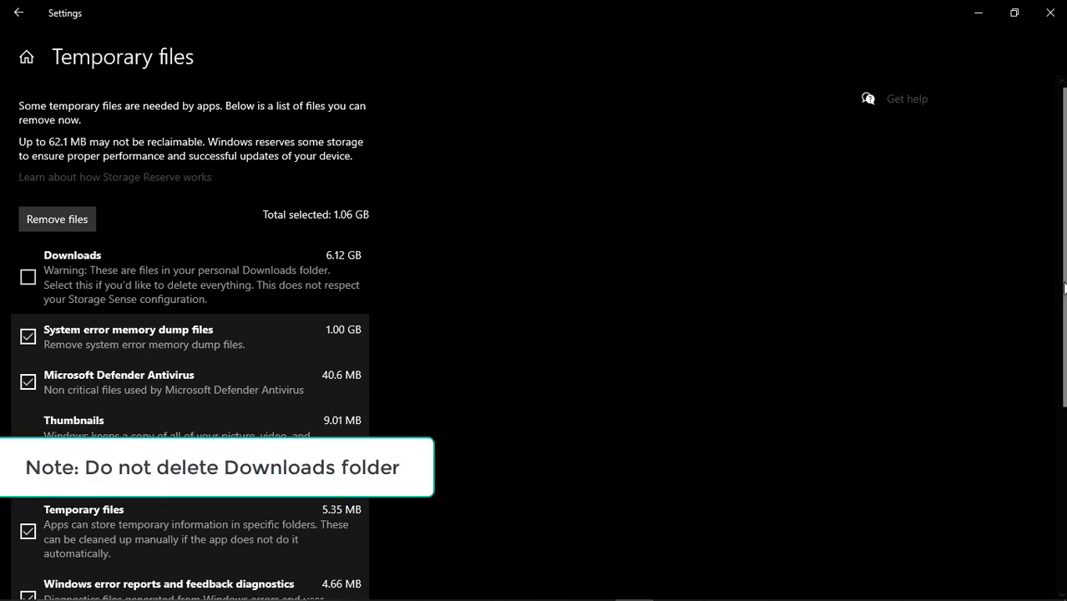
Step: Review the selected temporary file categories, remove them with Downloads left unselected, and close Settings
drag(1065, 282, 1051, 420)
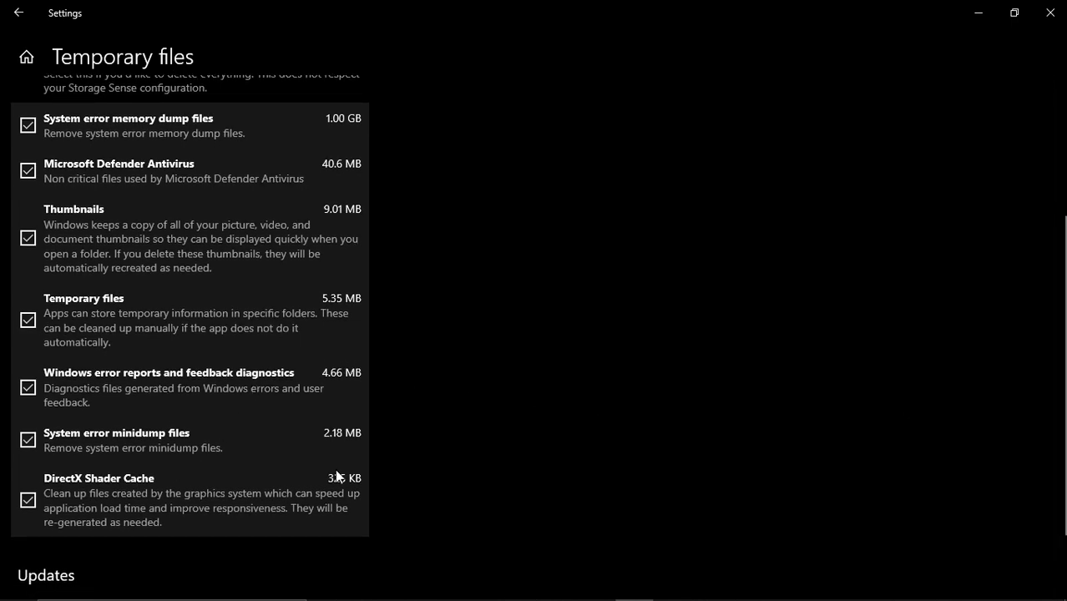
drag(1062, 371, 1044, 269)
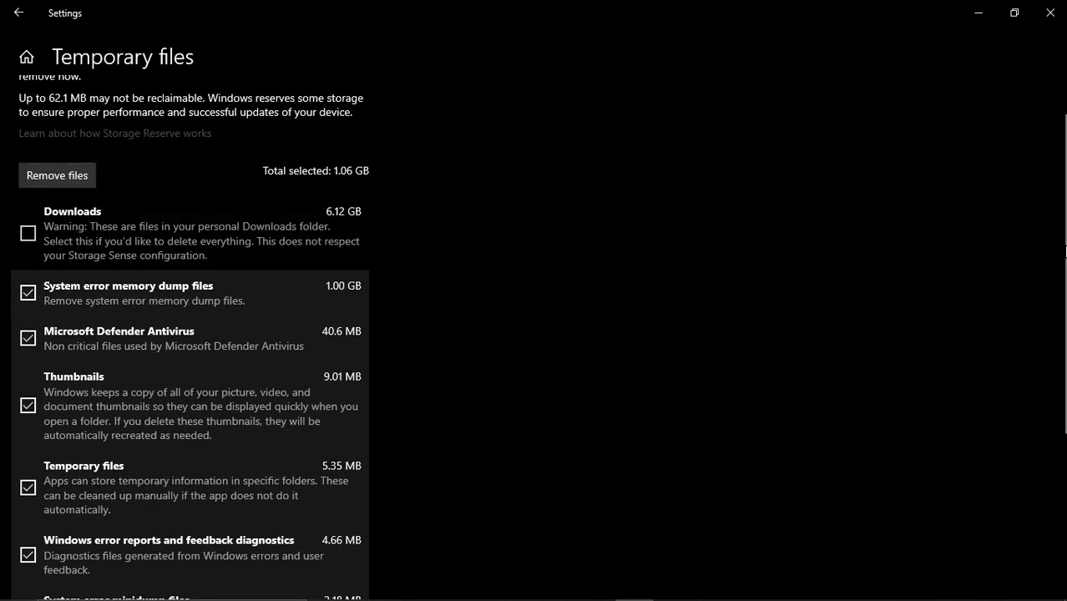
drag(1063, 250, 1062, 220)
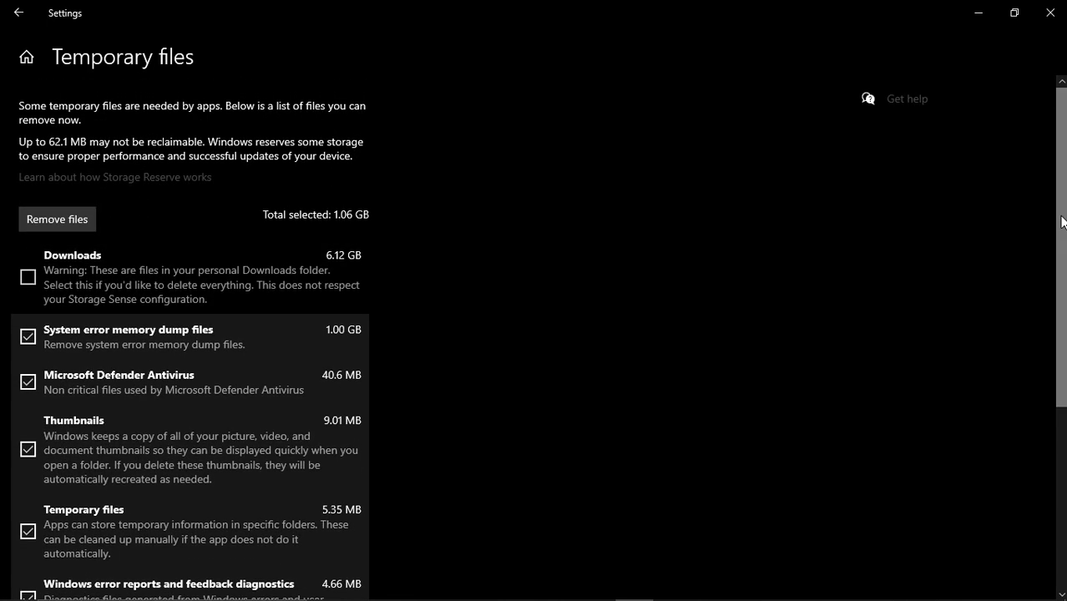
click(50, 213)
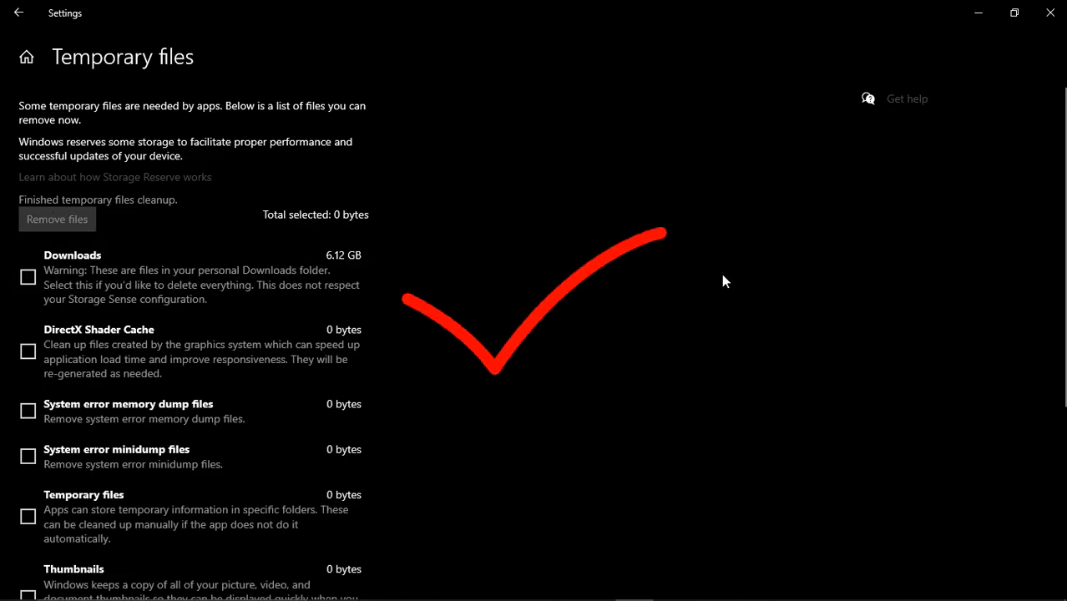
click(1051, 13)
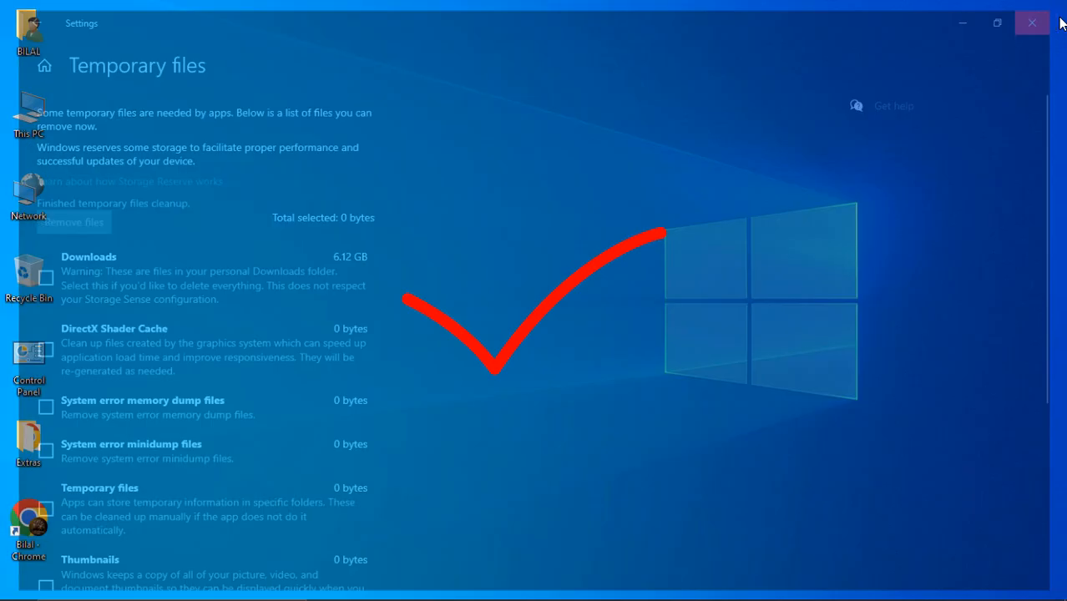
Step: Refresh the desktop and open the Apps & features page in Windows Settings
right_click(535, 93)
click(556, 143)
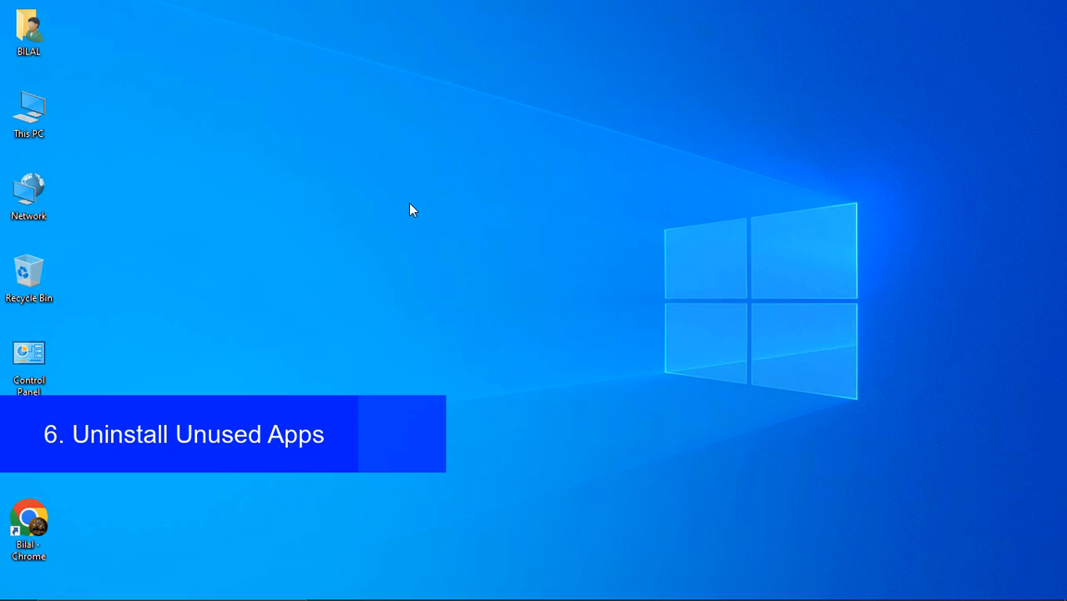
key(super+i)
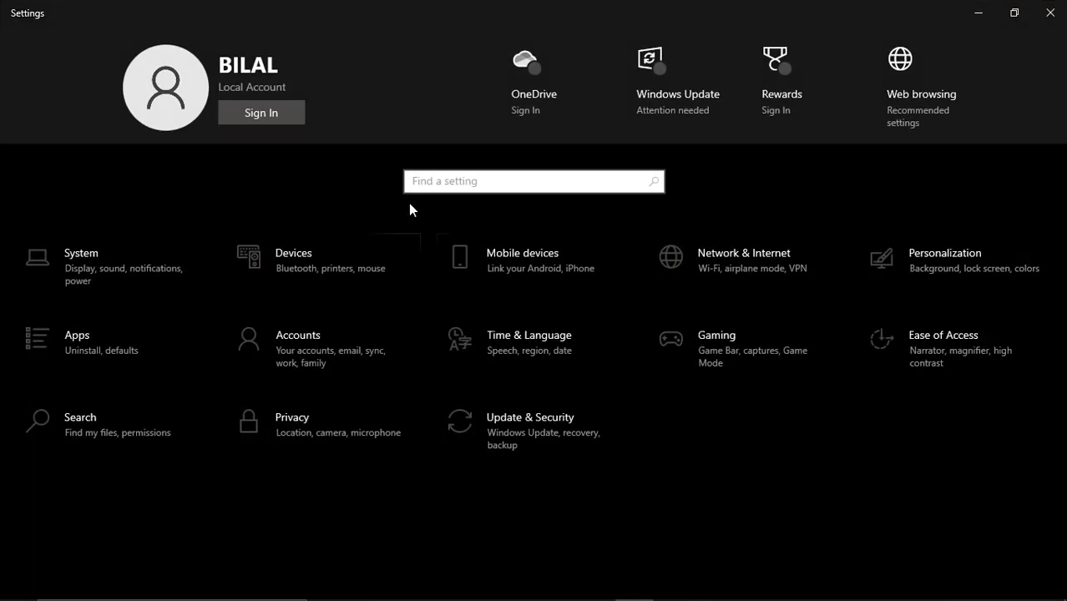
click(46, 356)
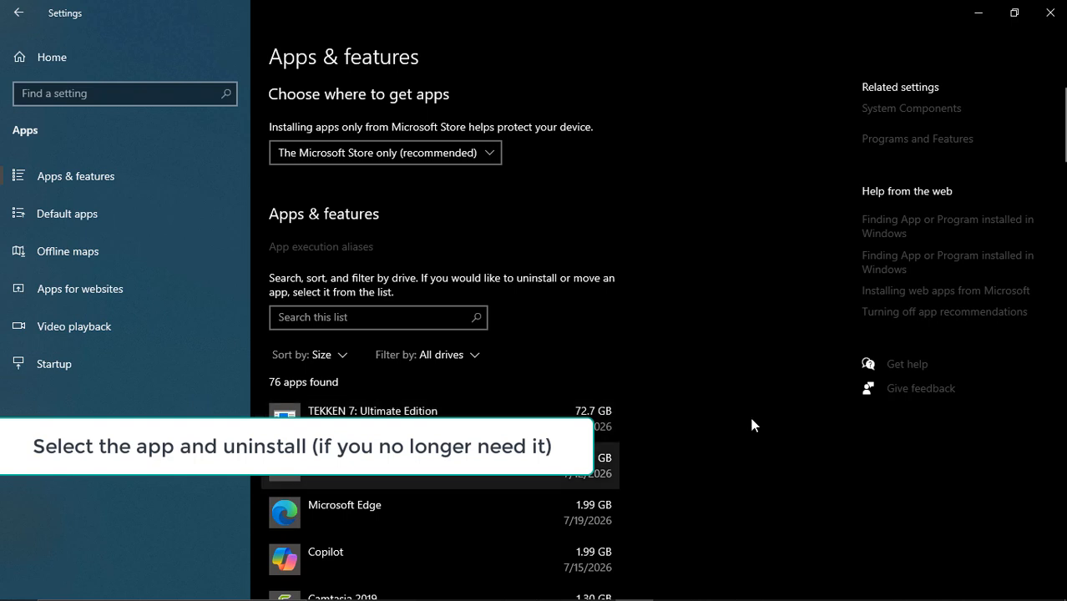
Step: Show the uninstall option for TEKKEN 7: Ultimate Edition without using it, then close Settings and refresh the desktop
mouse_move(1063, 136)
mouse_down()
mouse_move(1063, 148)
mouse_move(1063, 138)
mouse_up()
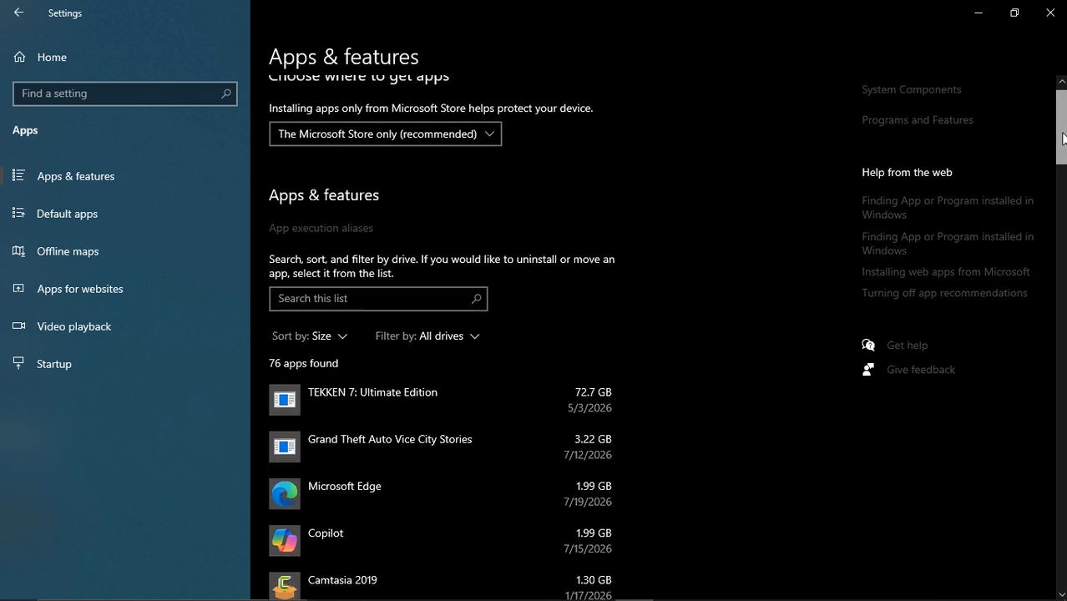
click(503, 414)
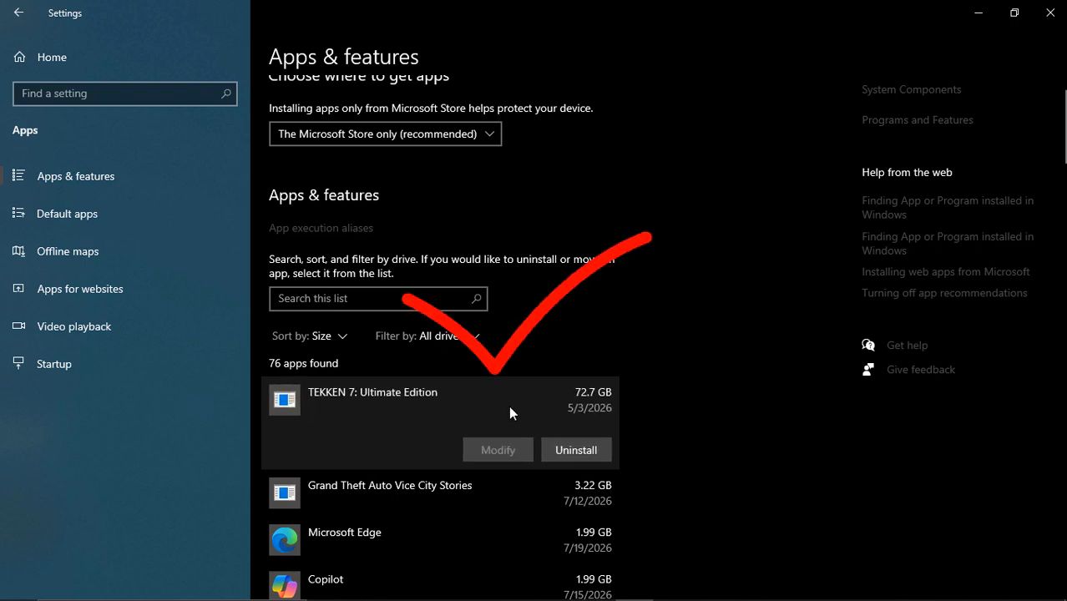
click(1051, 13)
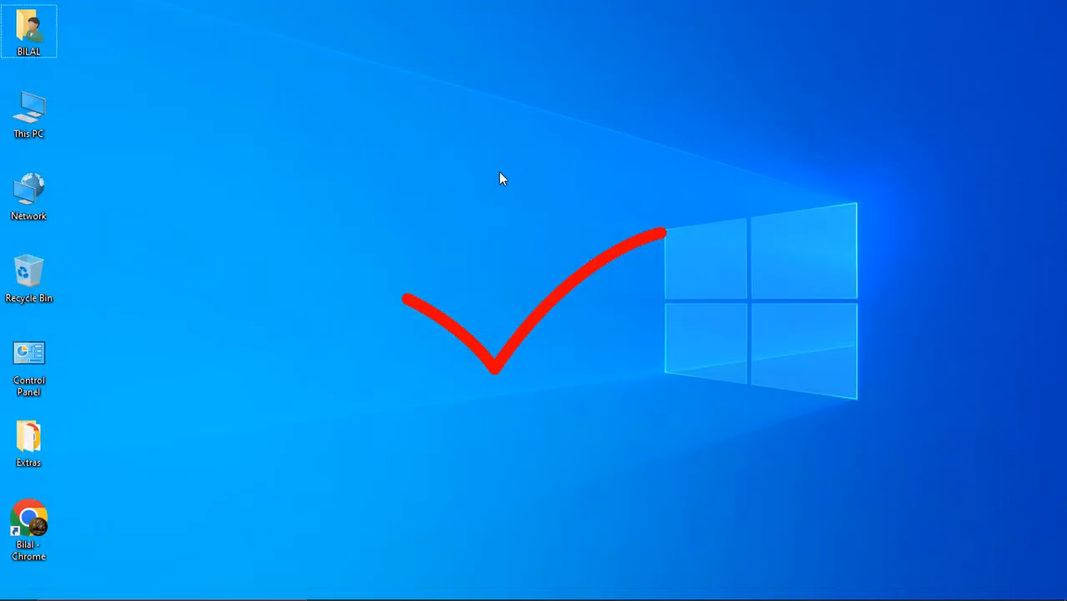
right_click(369, 138)
click(394, 184)
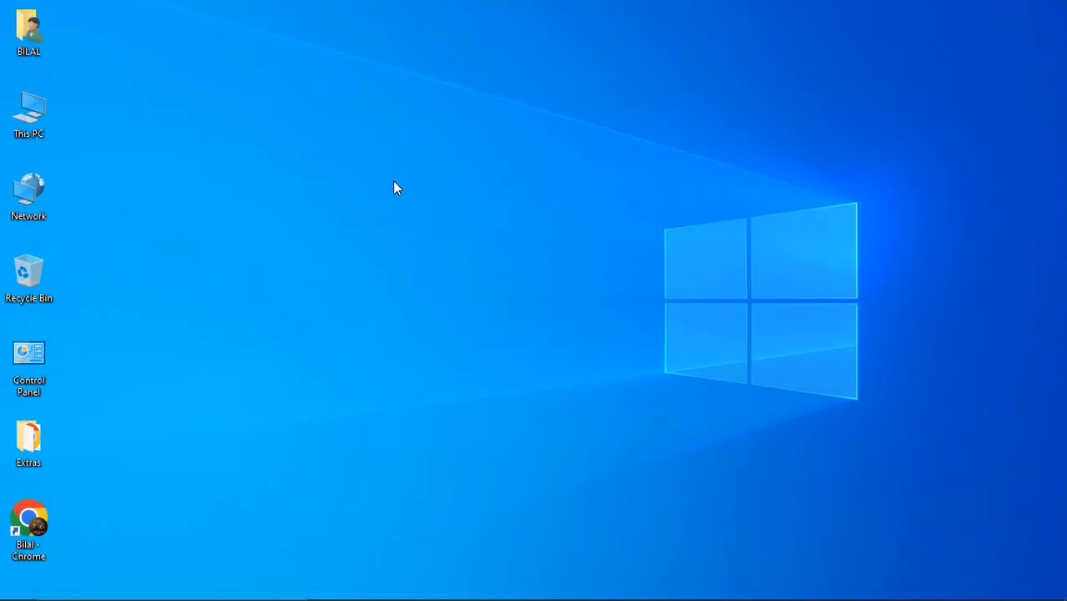